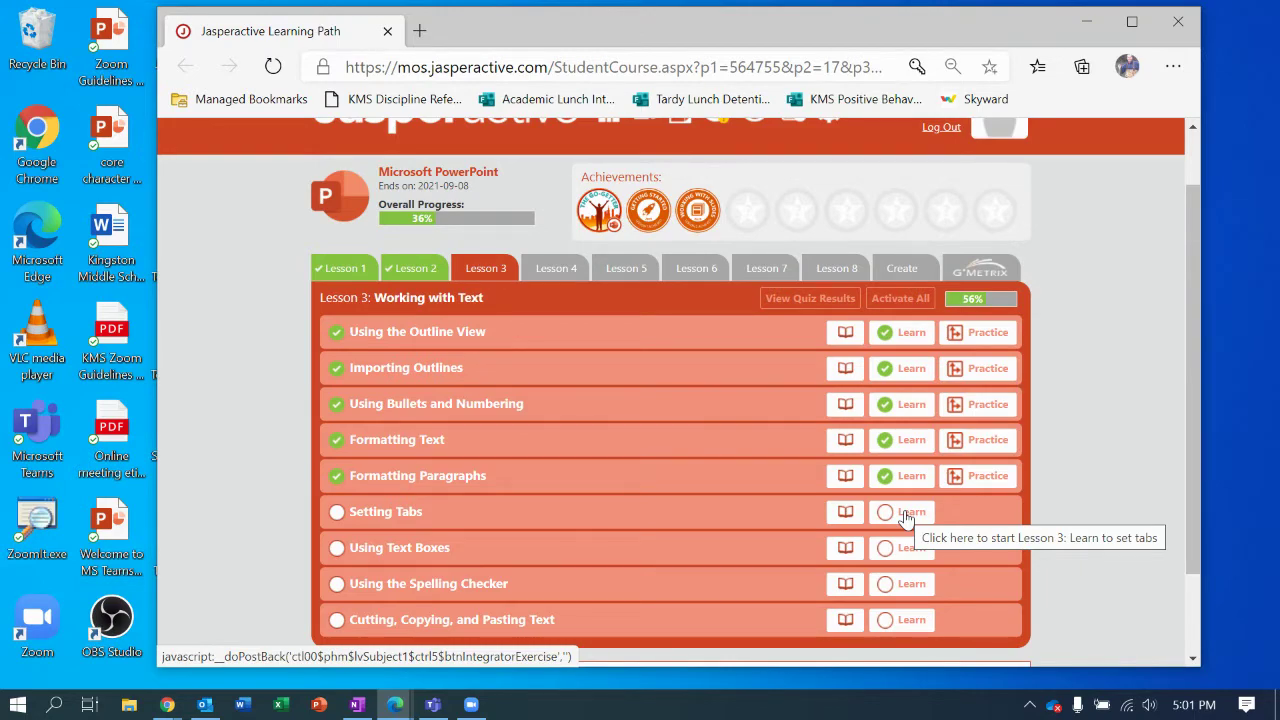
Start the Setting Tabs learn exercise of Lesson 3 and enlarge the presentation window to fill the space beside the instructions
{"action": "left_click", "coordinate": [906, 517]}
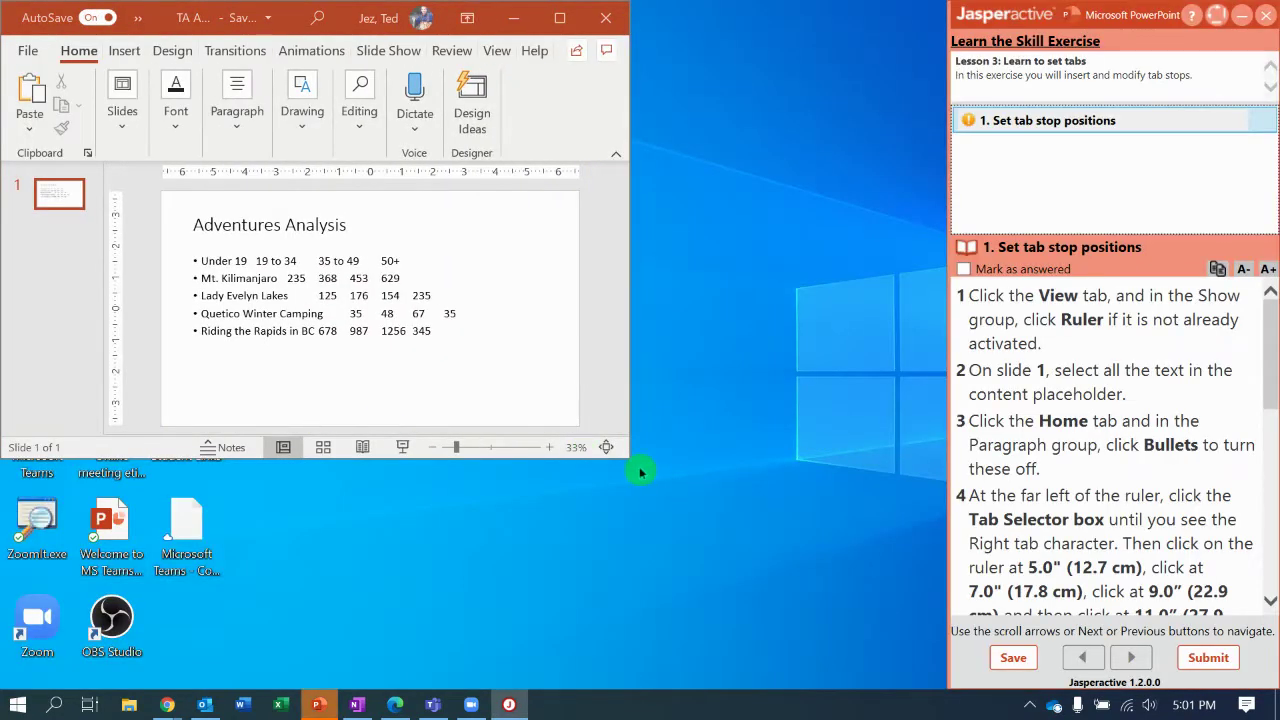
{"action": "left_click", "coordinate": [632, 461]}
{"action": "left_click_drag", "start_coordinate": [632, 461], "coordinate": [931, 672]}
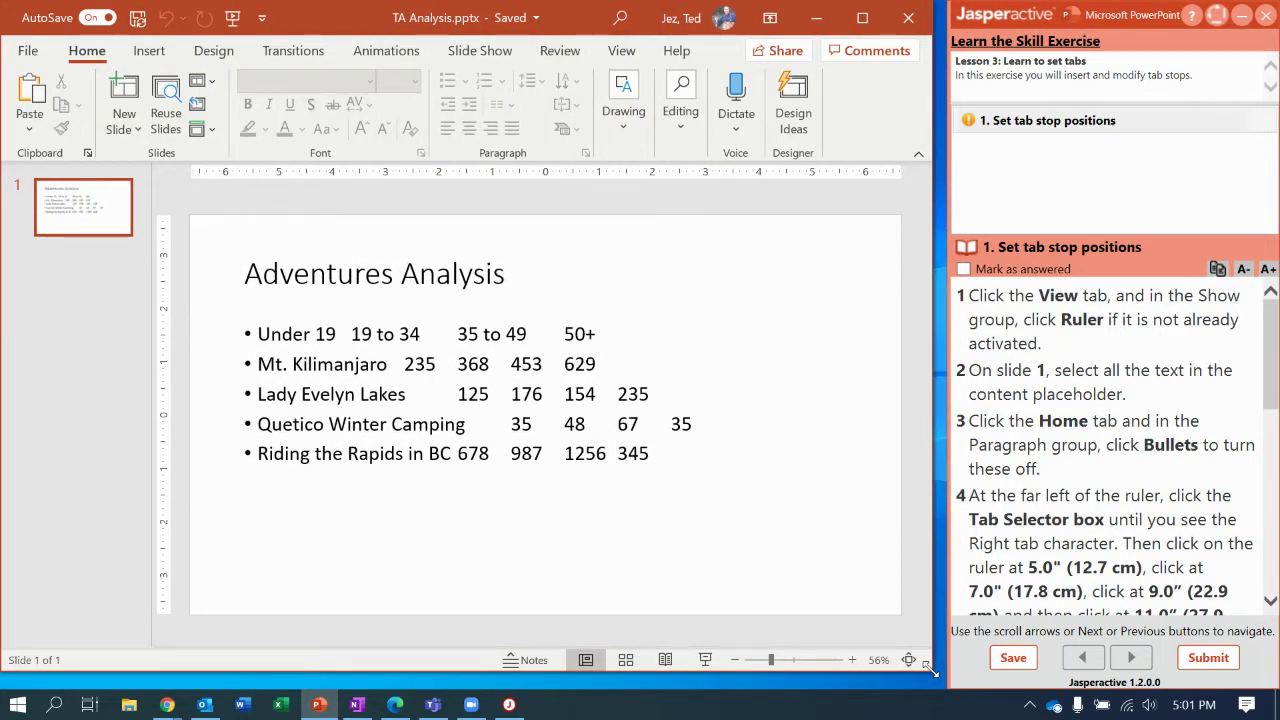
{"action": "left_click", "coordinate": [691, 606]}
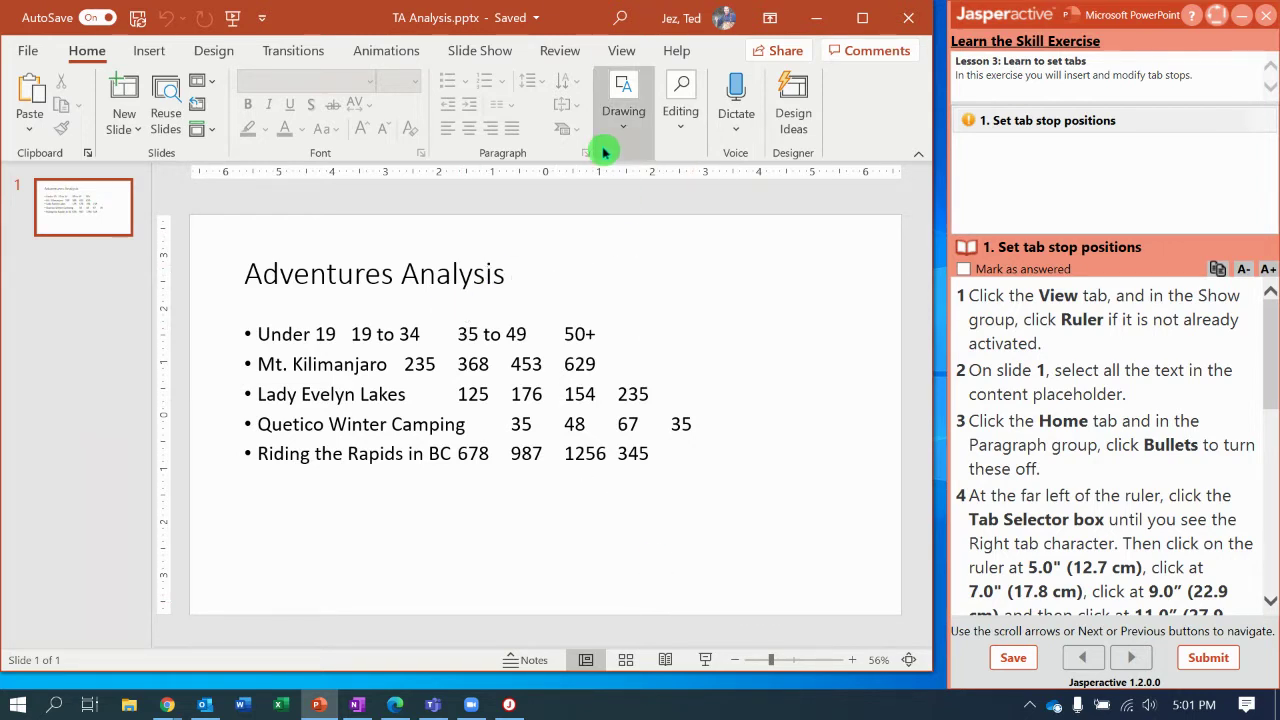
Check whether the ruler is enabled in the view options and read the exercise instructions on tab stops
{"action": "left_click", "coordinate": [622, 52]}
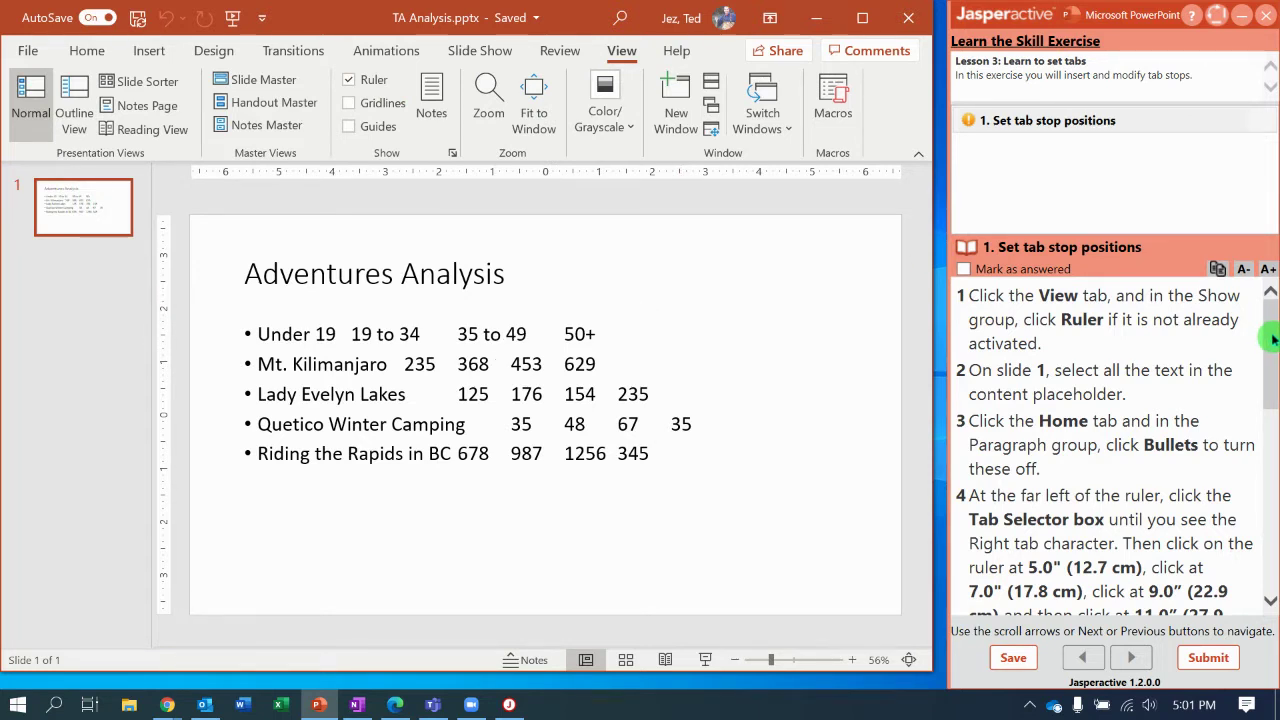
{"action": "left_click_drag", "start_coordinate": [1270, 336], "coordinate": [1273, 357]}
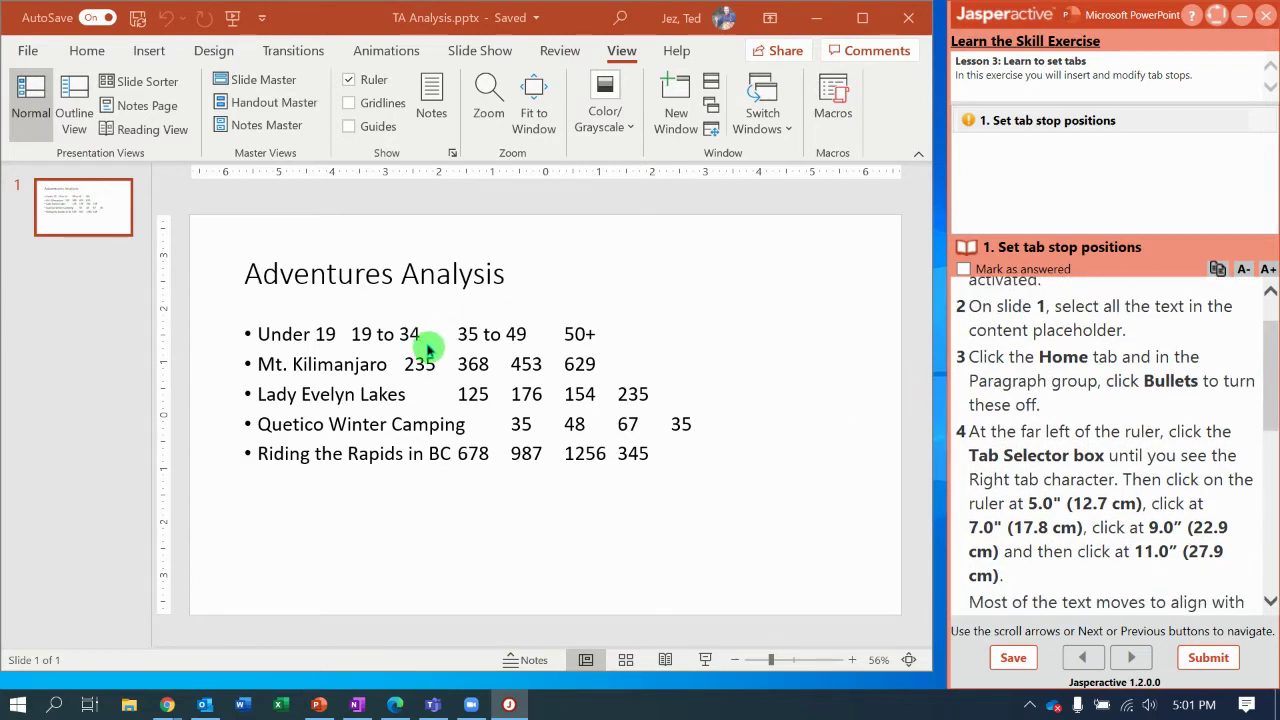
{"action": "left_click", "coordinate": [432, 348]}
{"action": "left_click", "coordinate": [169, 180]}
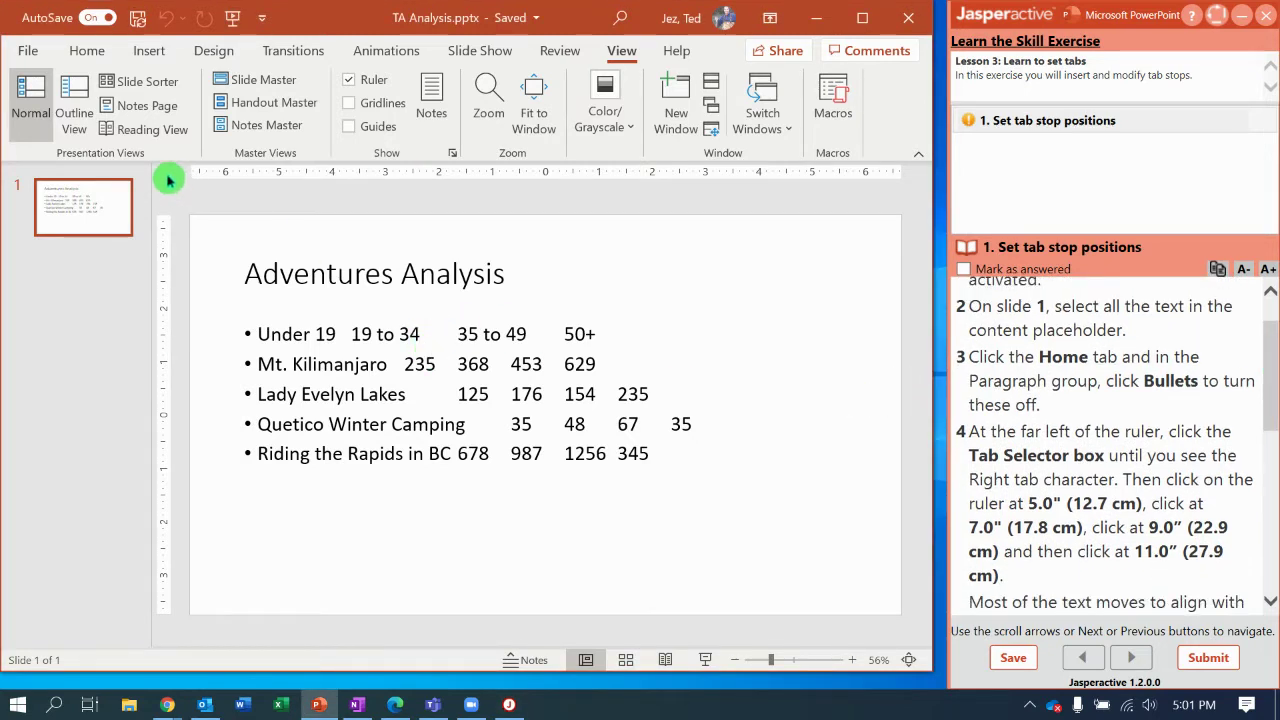
{"action": "left_click", "coordinate": [169, 181]}
{"action": "left_click", "coordinate": [169, 183]}
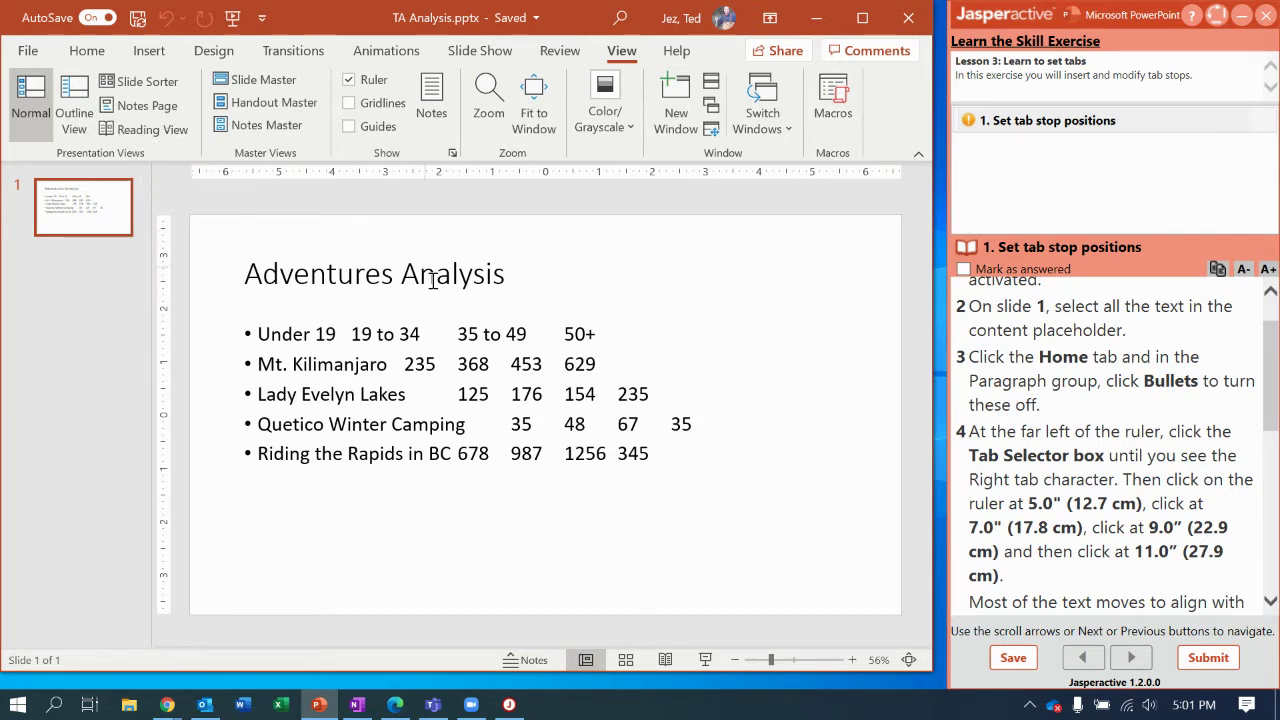
Select all the text in the content placeholder on slide 1 and turn off its bullets
{"action": "left_click", "coordinate": [525, 364]}
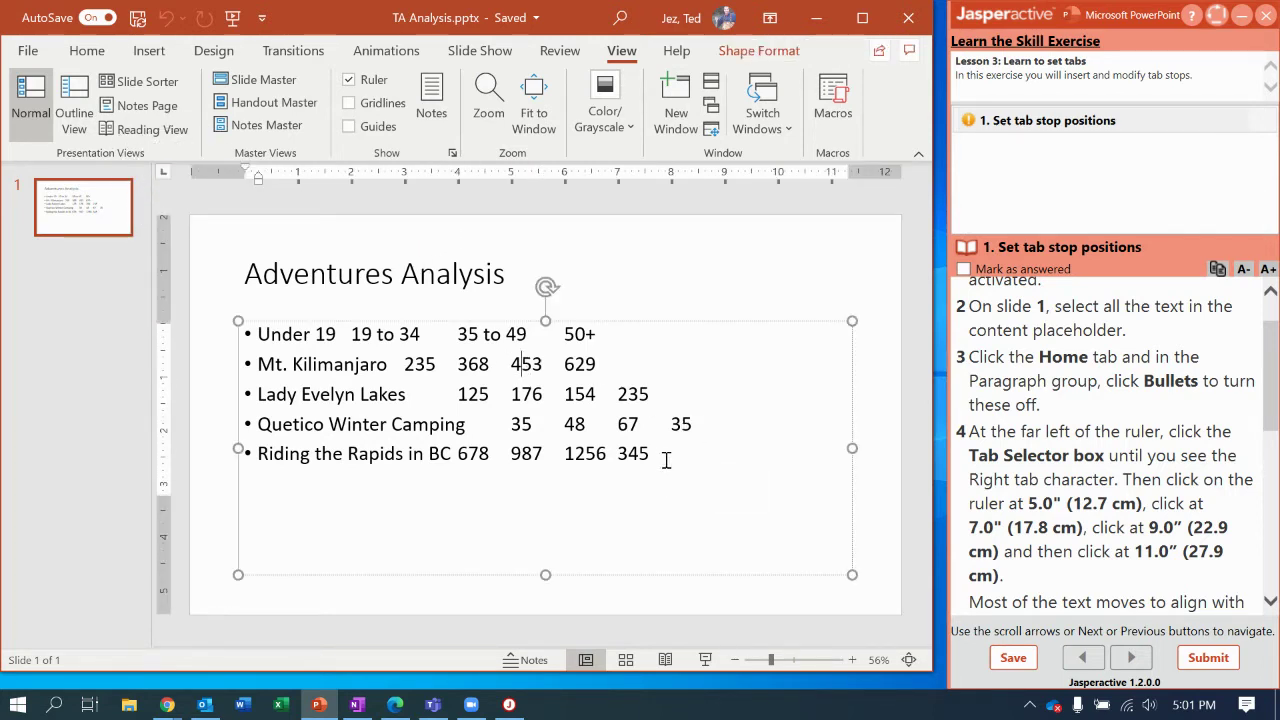
{"action": "left_click_drag", "start_coordinate": [666, 459], "coordinate": [270, 342]}
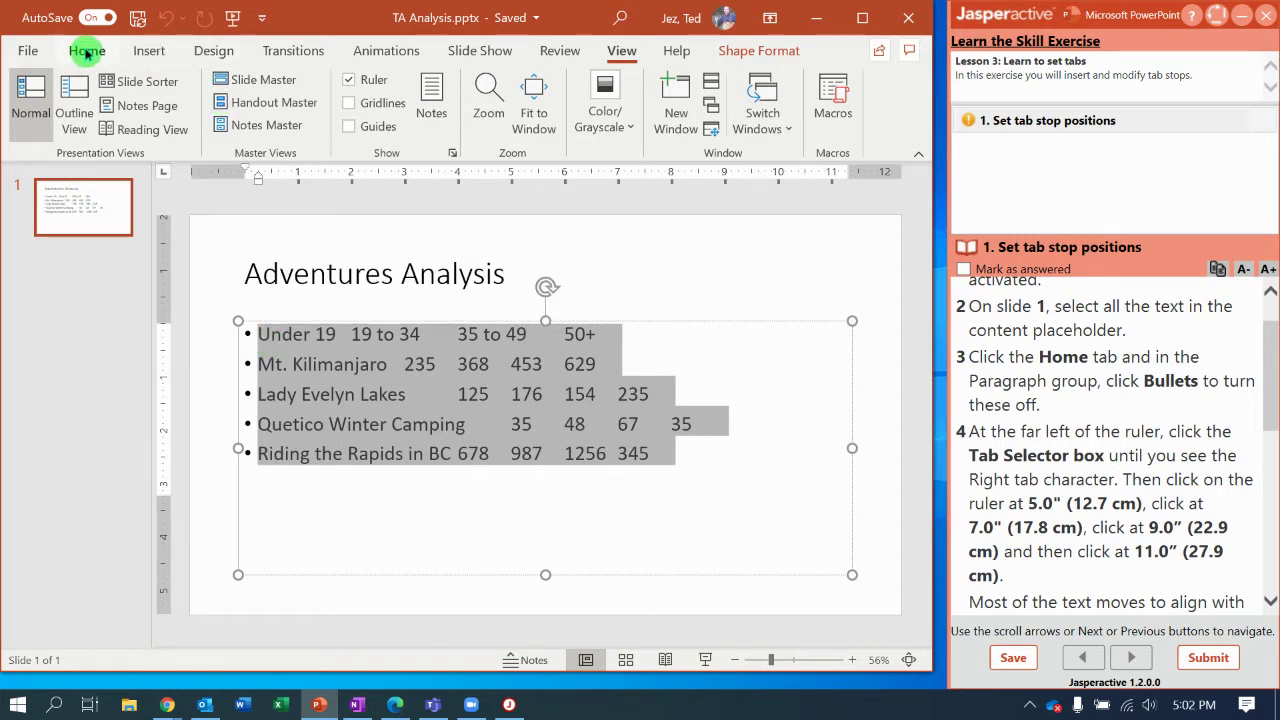
{"action": "left_click", "coordinate": [86, 56]}
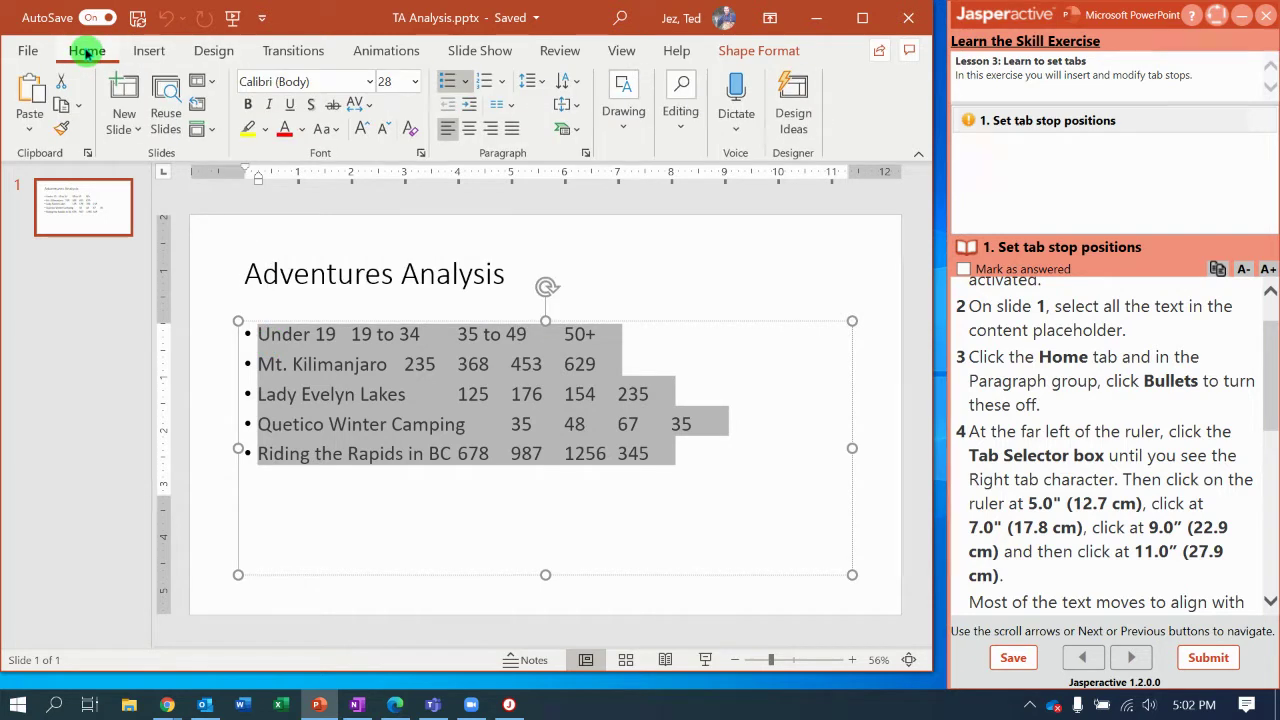
{"action": "left_click", "coordinate": [451, 86]}
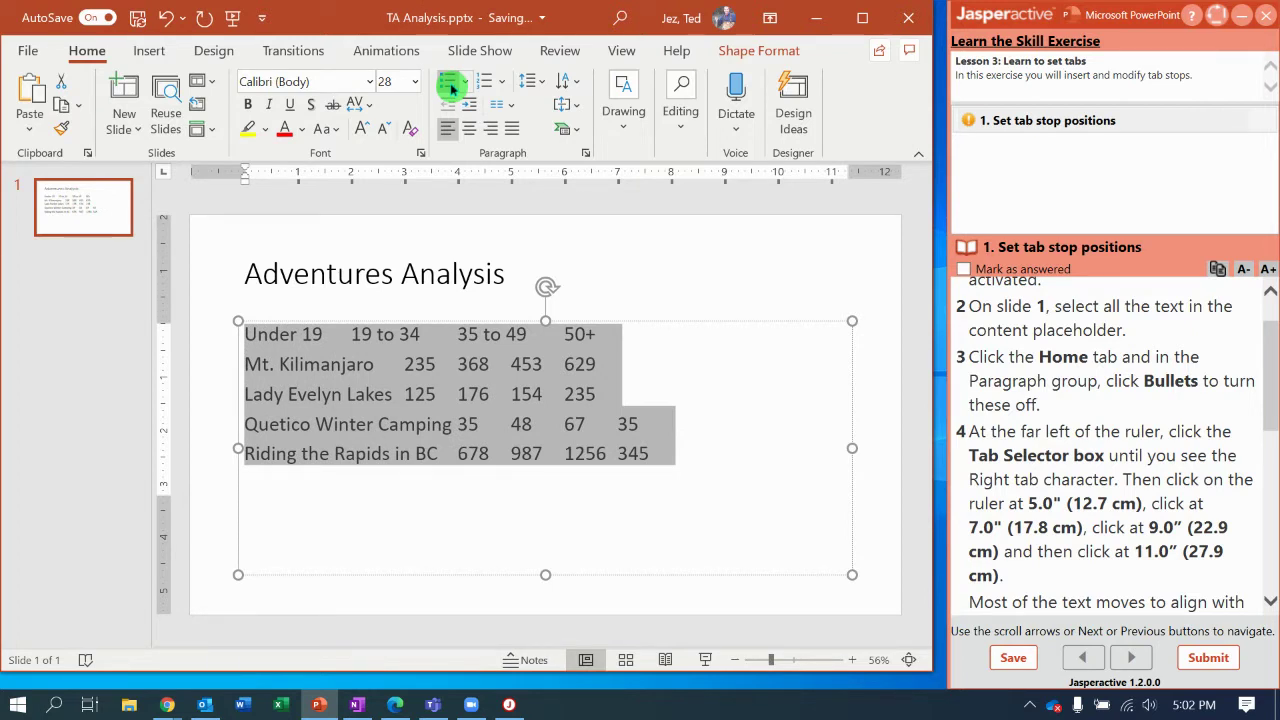
Set the ruler's tab selector to the right tab type for the selected text
{"action": "left_click", "coordinate": [172, 186]}
{"action": "left_click", "coordinate": [172, 186]}
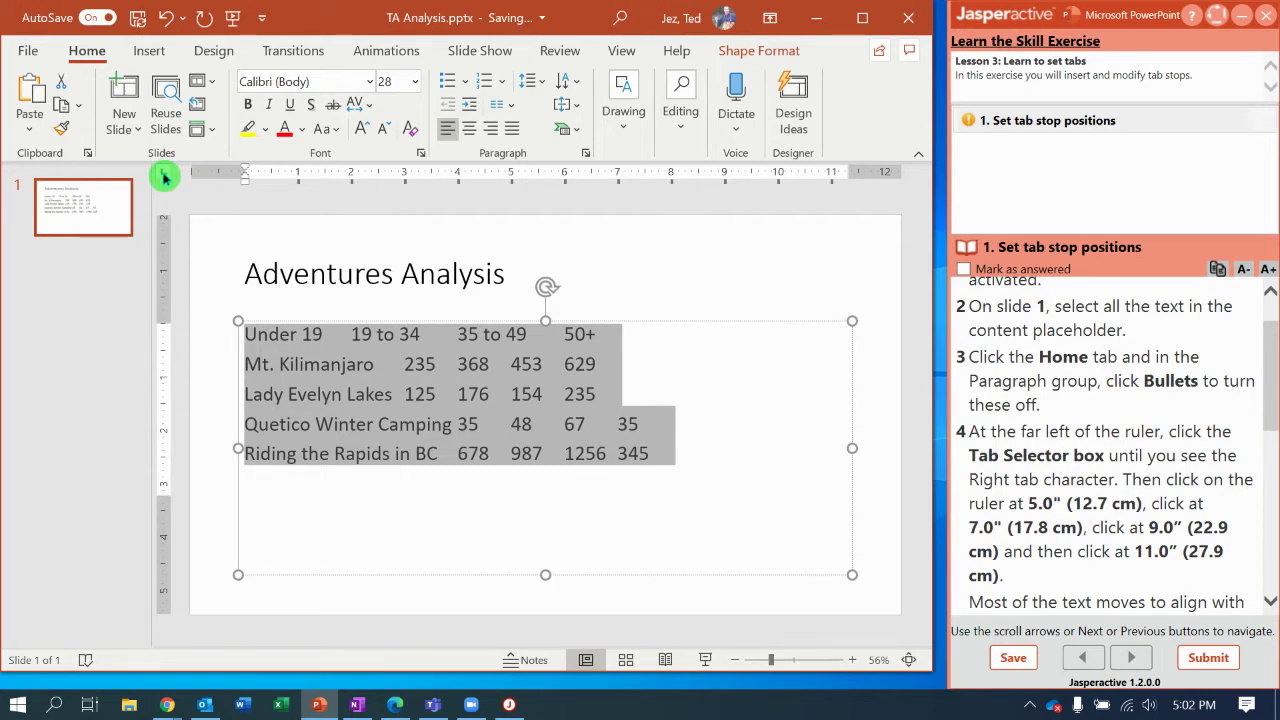
{"action": "left_click", "coordinate": [165, 177]}
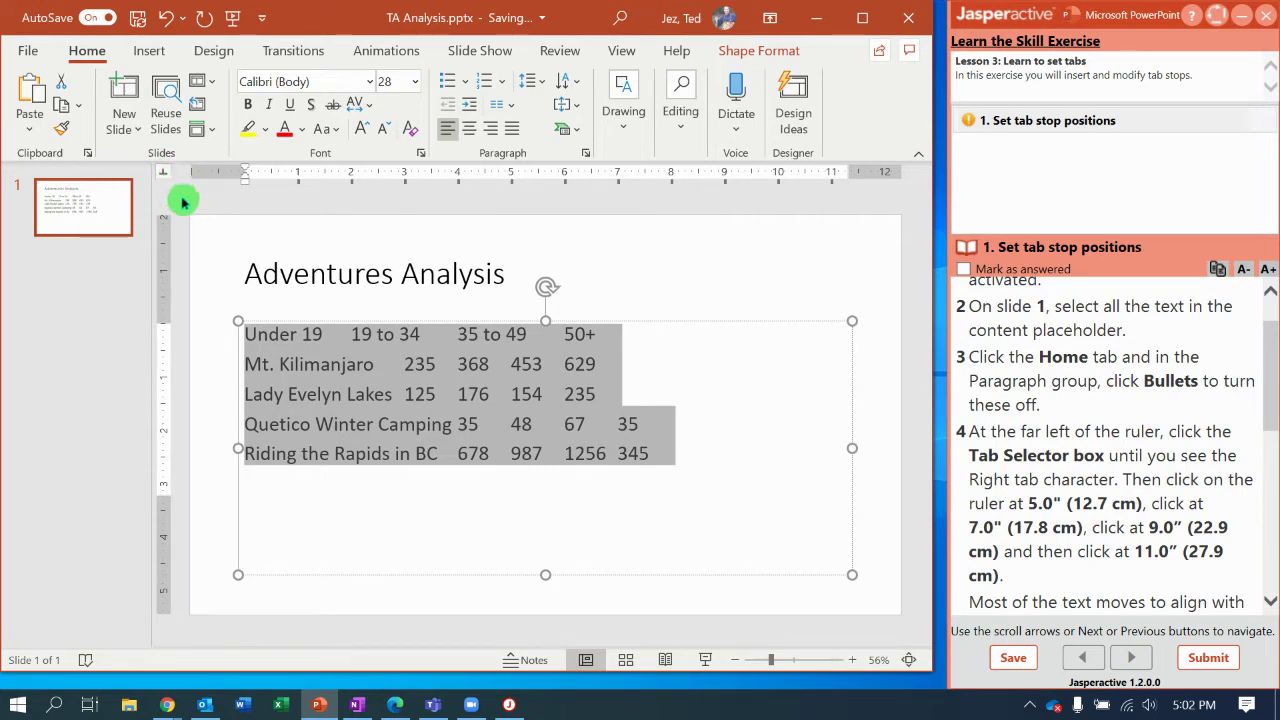
{"action": "left_click", "coordinate": [166, 177]}
{"action": "left_click", "coordinate": [163, 176]}
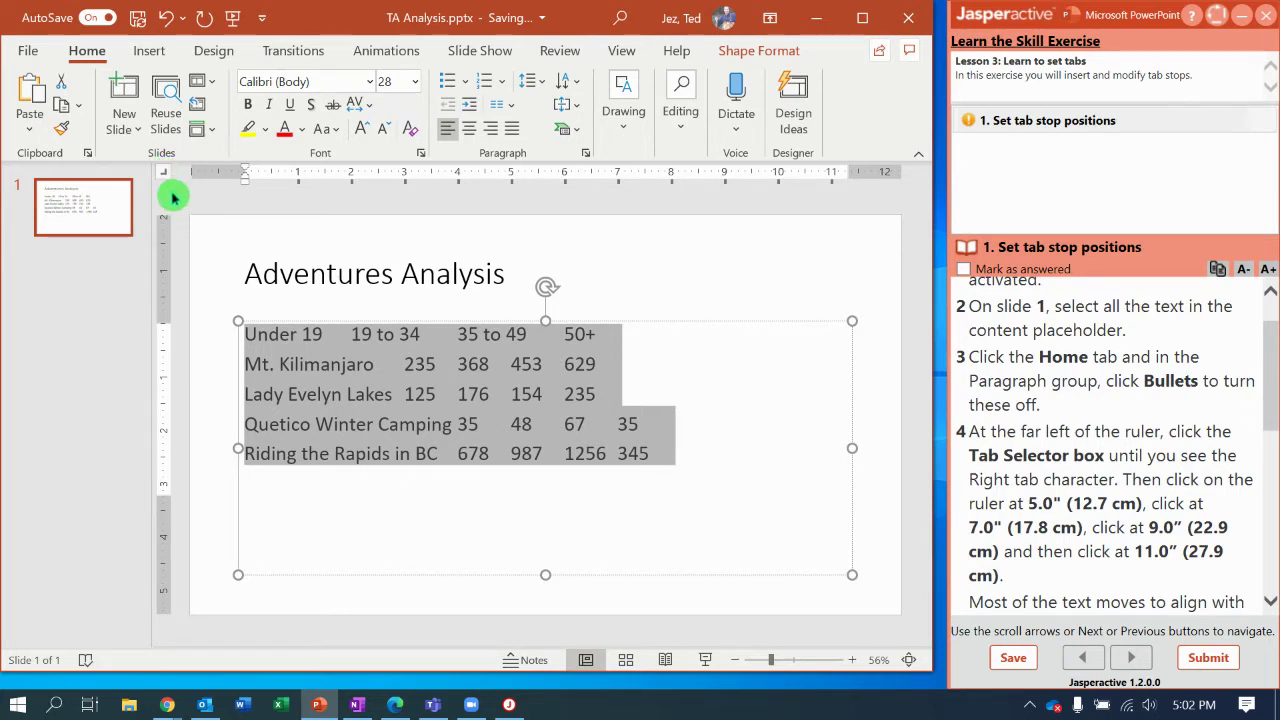
{"action": "left_click", "coordinate": [165, 177]}
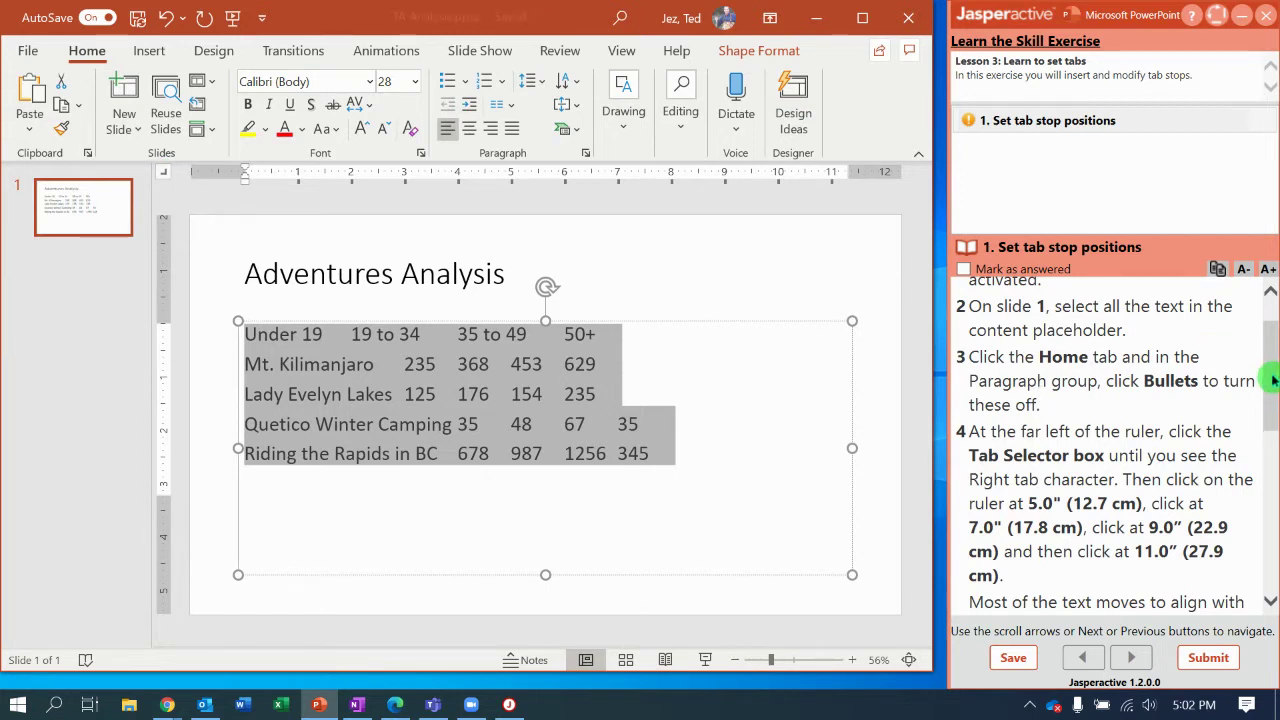
Place right tab stops at about 5, 7, 9 and 11 inches on the ruler for the selected text
{"action": "left_click_drag", "start_coordinate": [1274, 380], "coordinate": [1272, 431]}
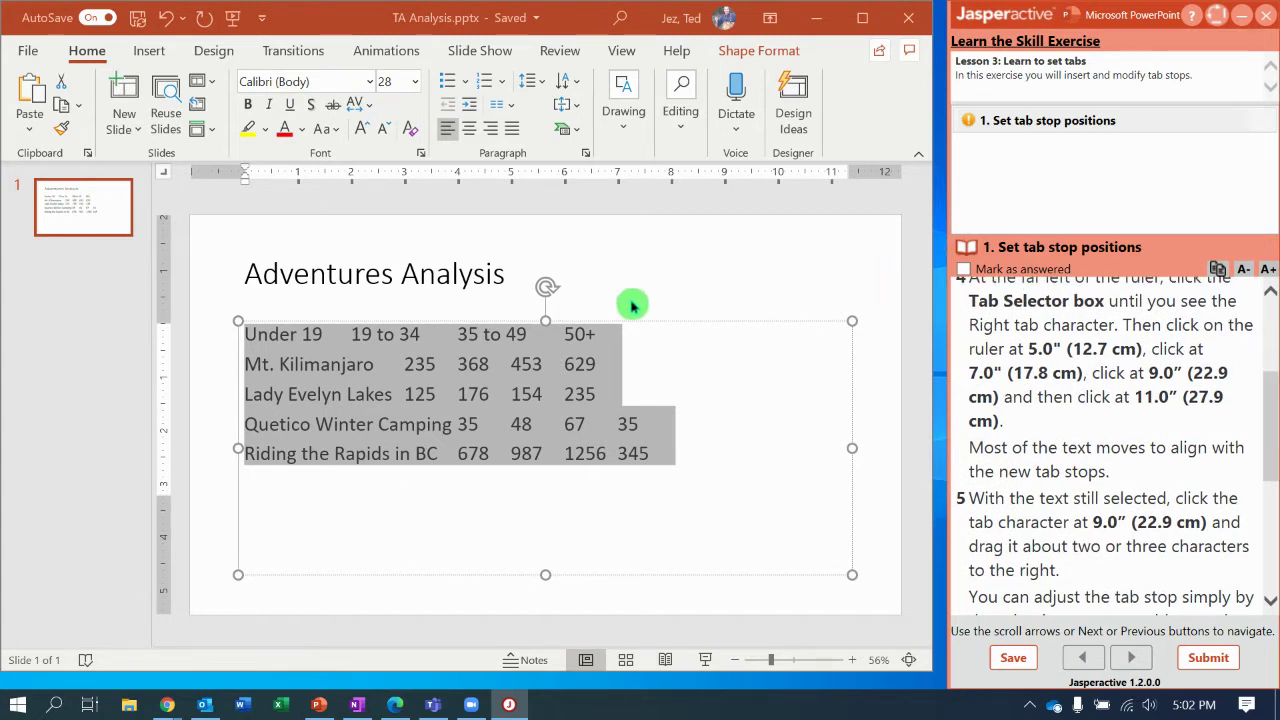
{"action": "left_click", "coordinate": [511, 177]}
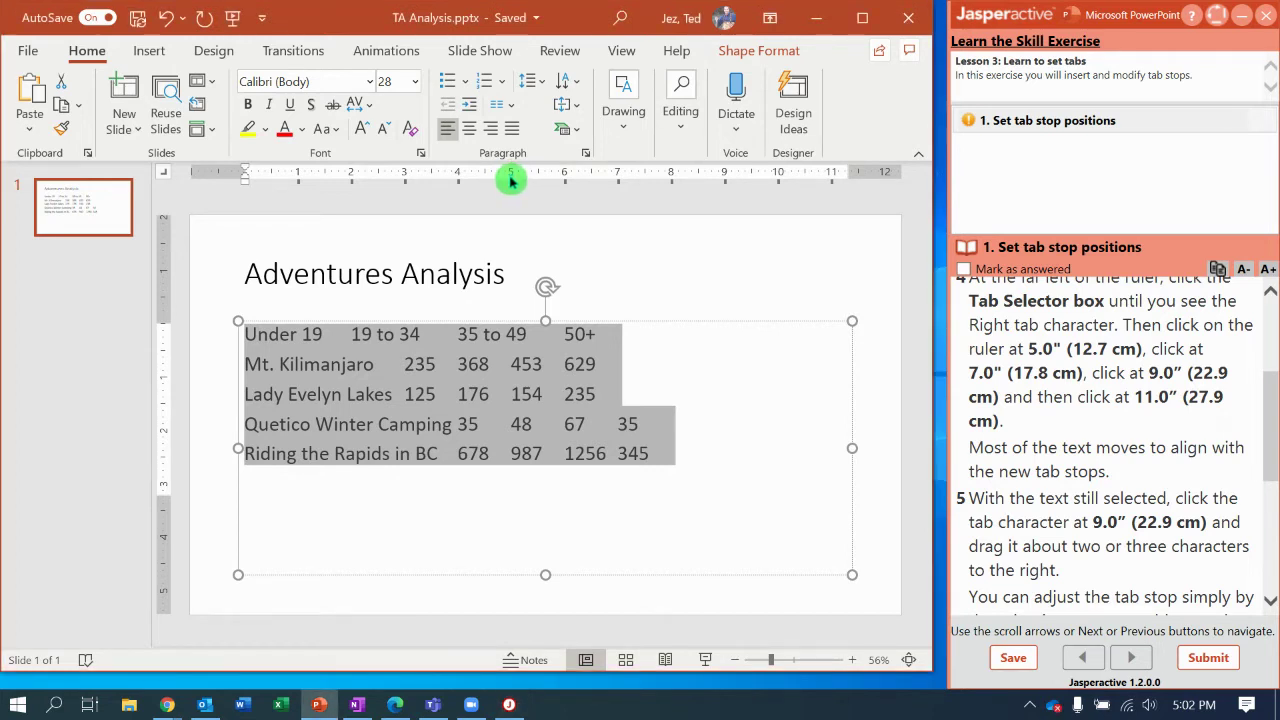
{"action": "left_click", "coordinate": [511, 177]}
{"action": "left_click", "coordinate": [503, 186]}
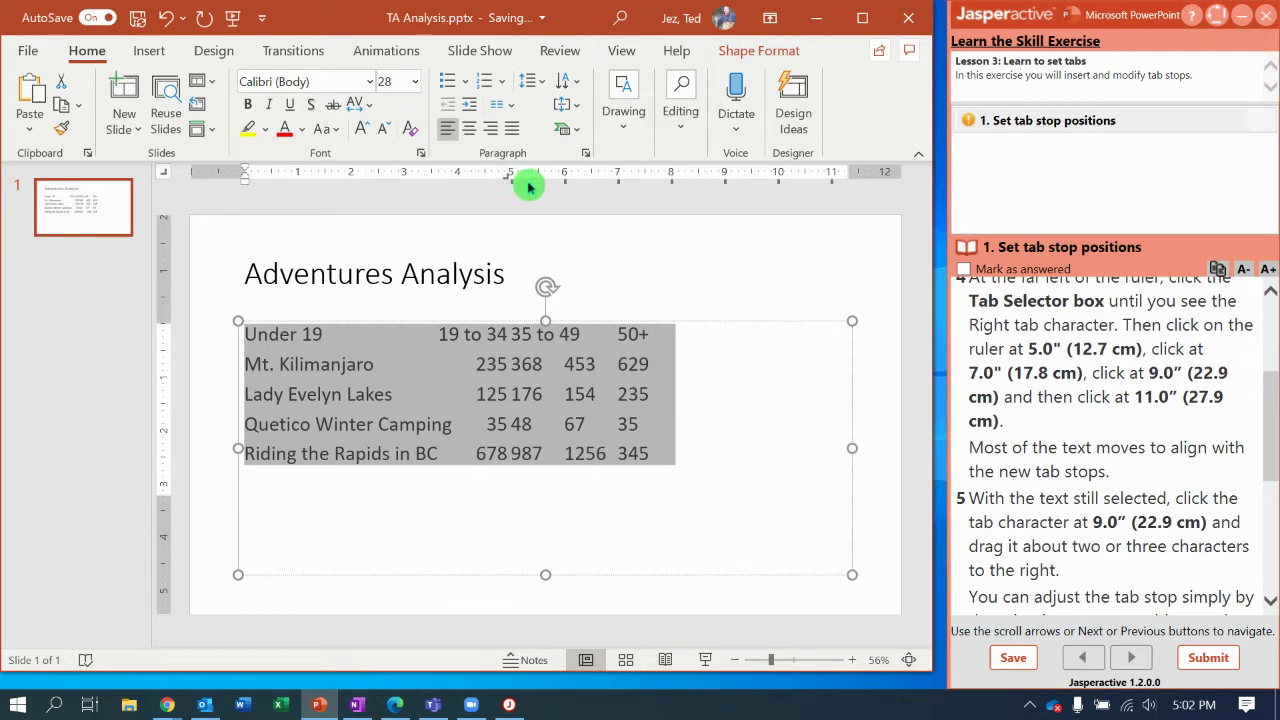
{"action": "left_click", "coordinate": [616, 178]}
{"action": "left_click", "coordinate": [616, 178]}
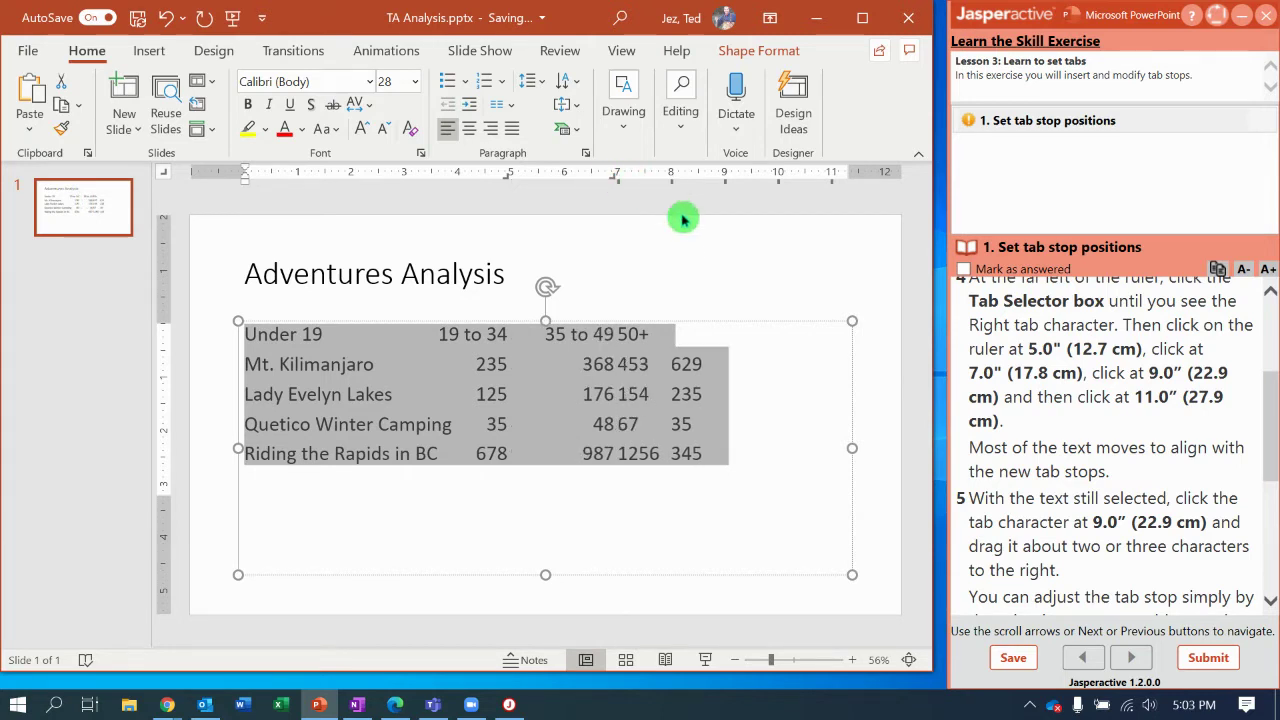
{"action": "left_click", "coordinate": [722, 179]}
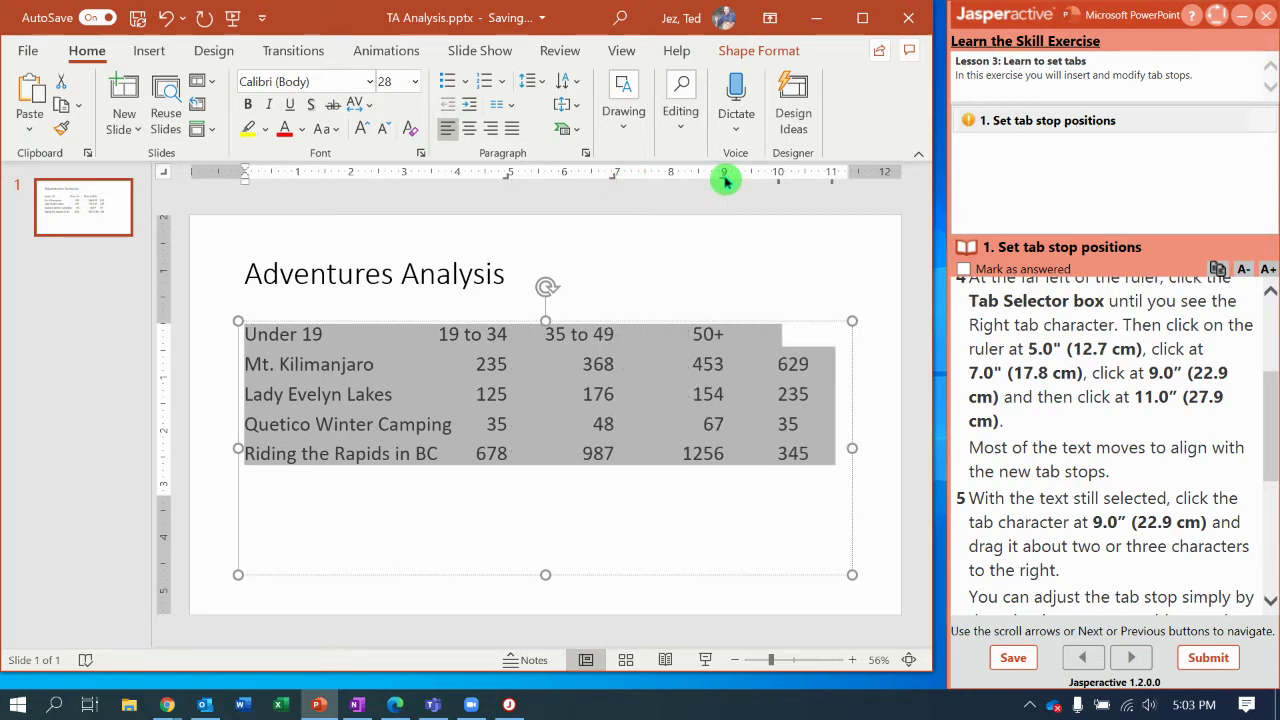
{"action": "left_click", "coordinate": [830, 178]}
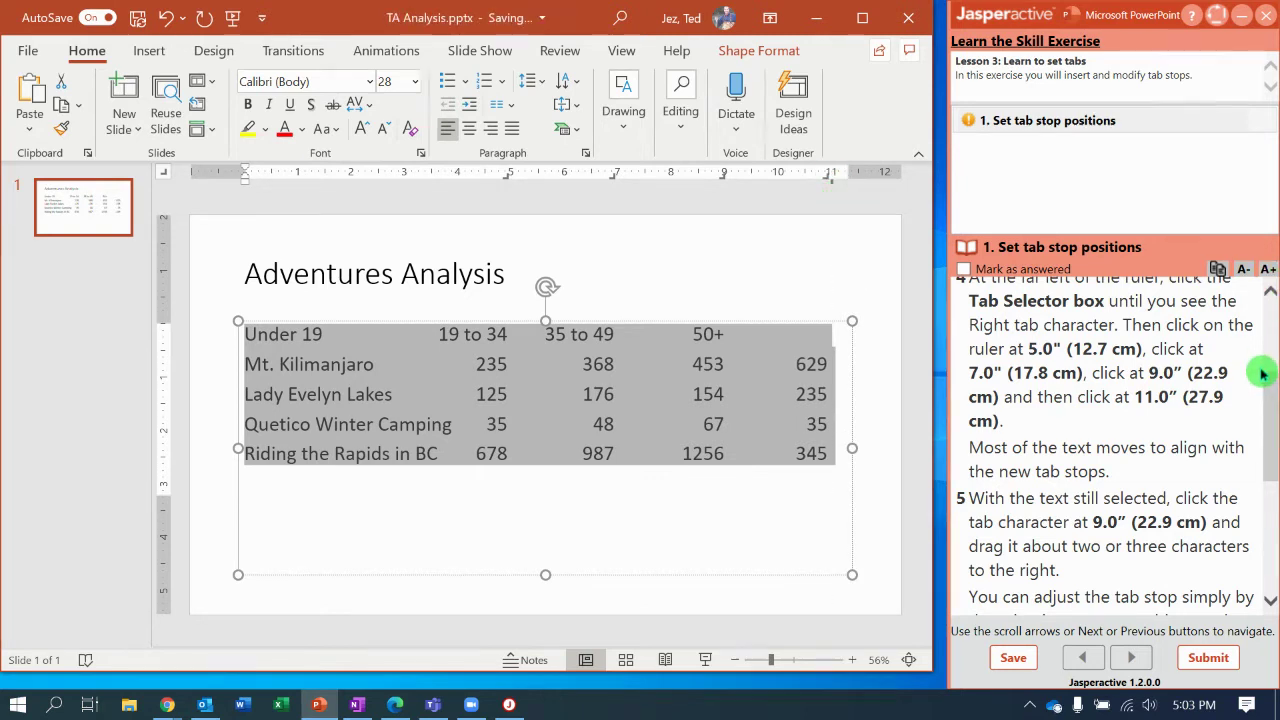
Insert a tab before "Under 19" to shift the first line's headings over by one column
{"action": "left_click_drag", "start_coordinate": [1268, 400], "coordinate": [1268, 452]}
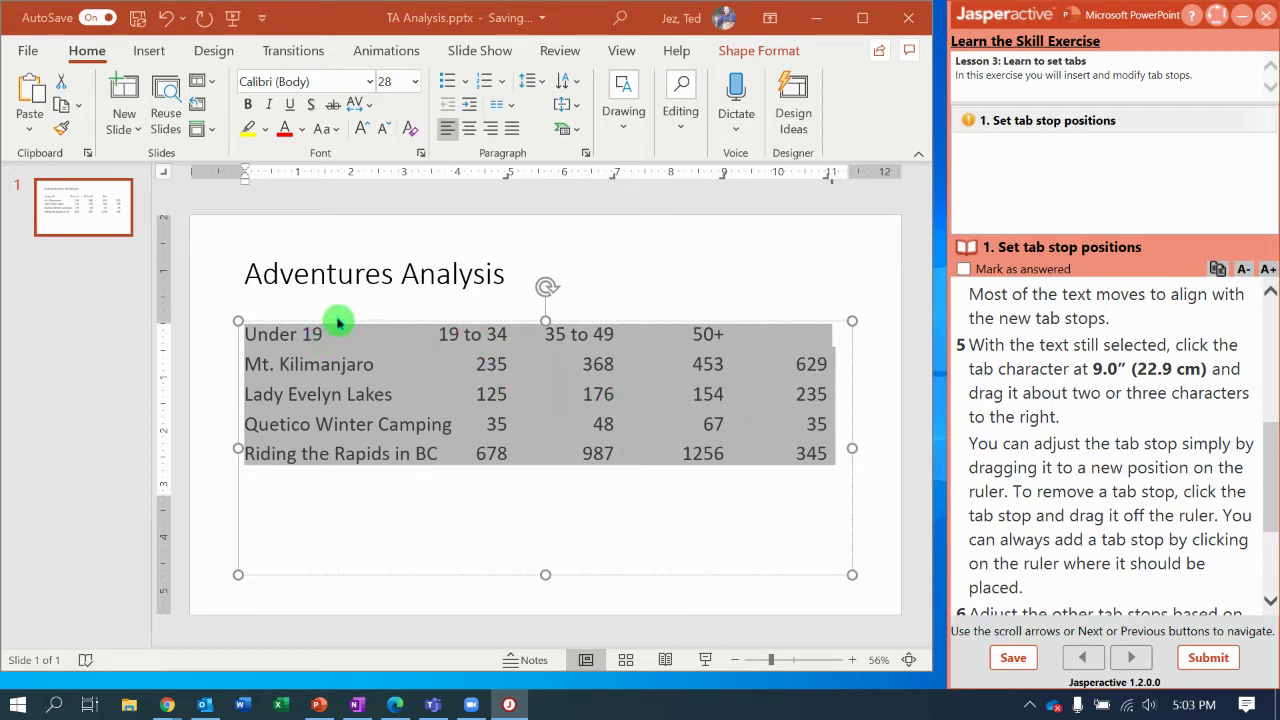
{"action": "left_click", "coordinate": [247, 333]}
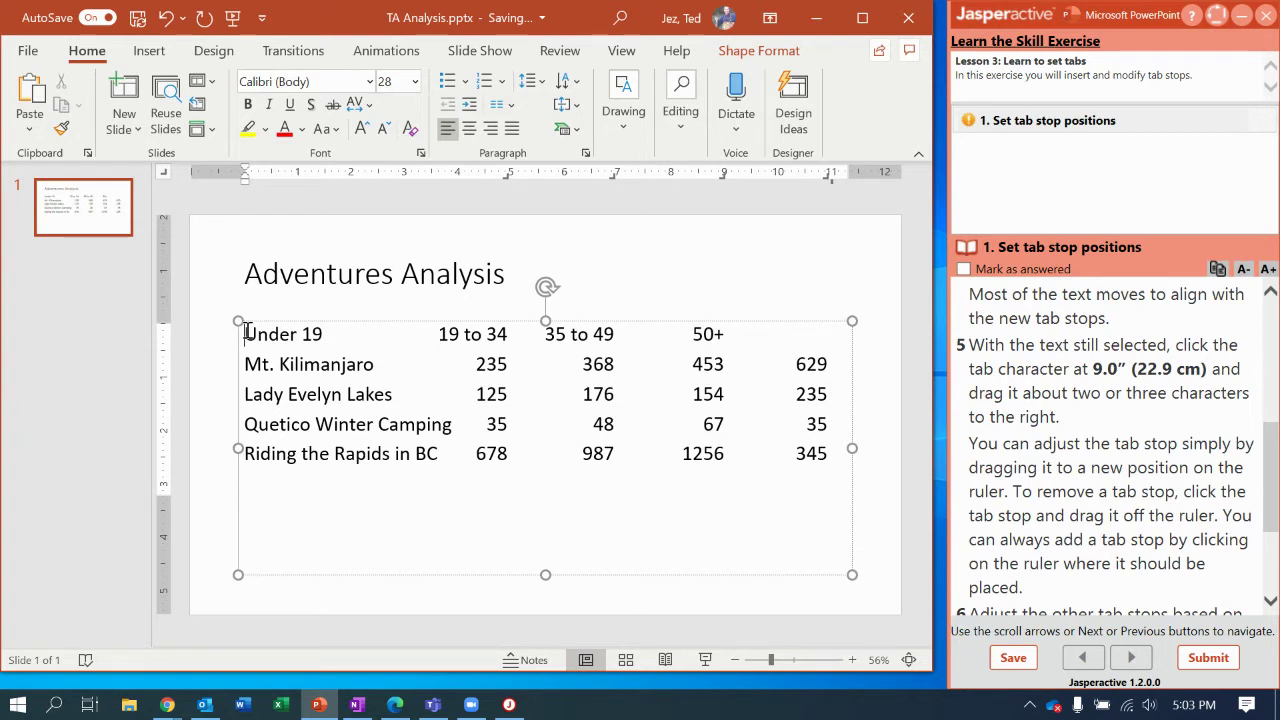
{"action": "left_click", "coordinate": [494, 598]}
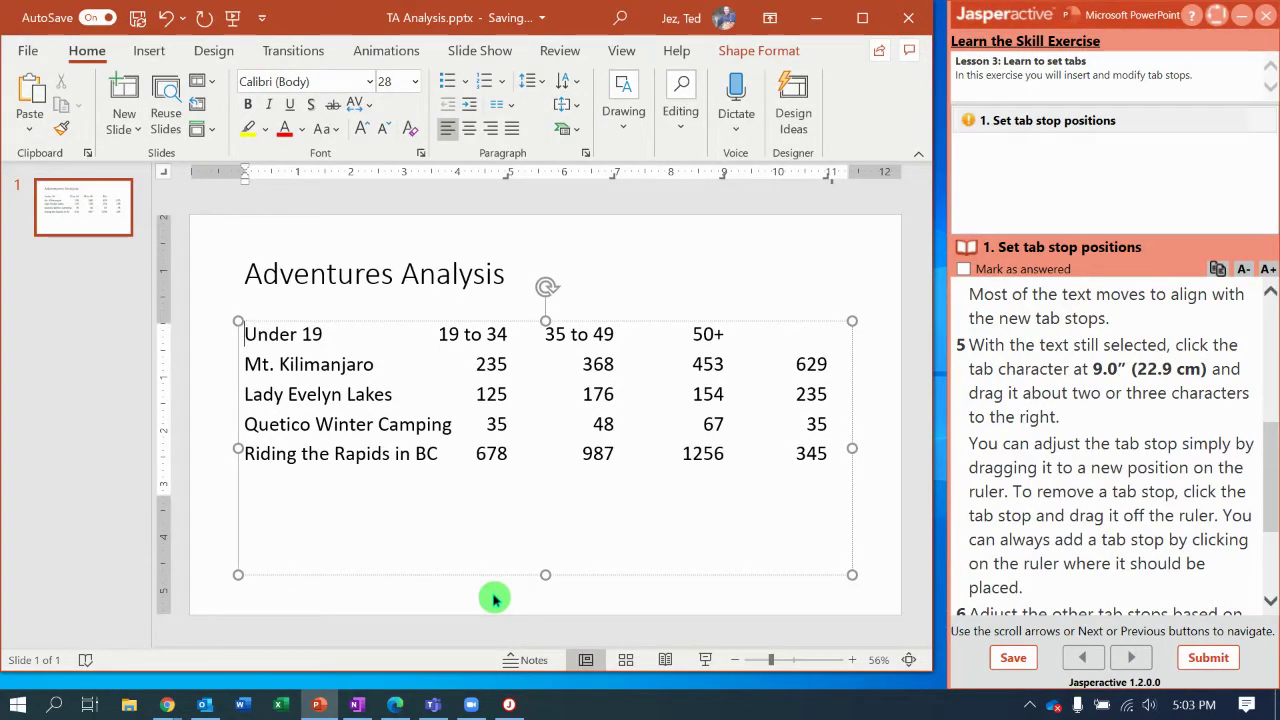
{"action": "key", "text": "Tab"}
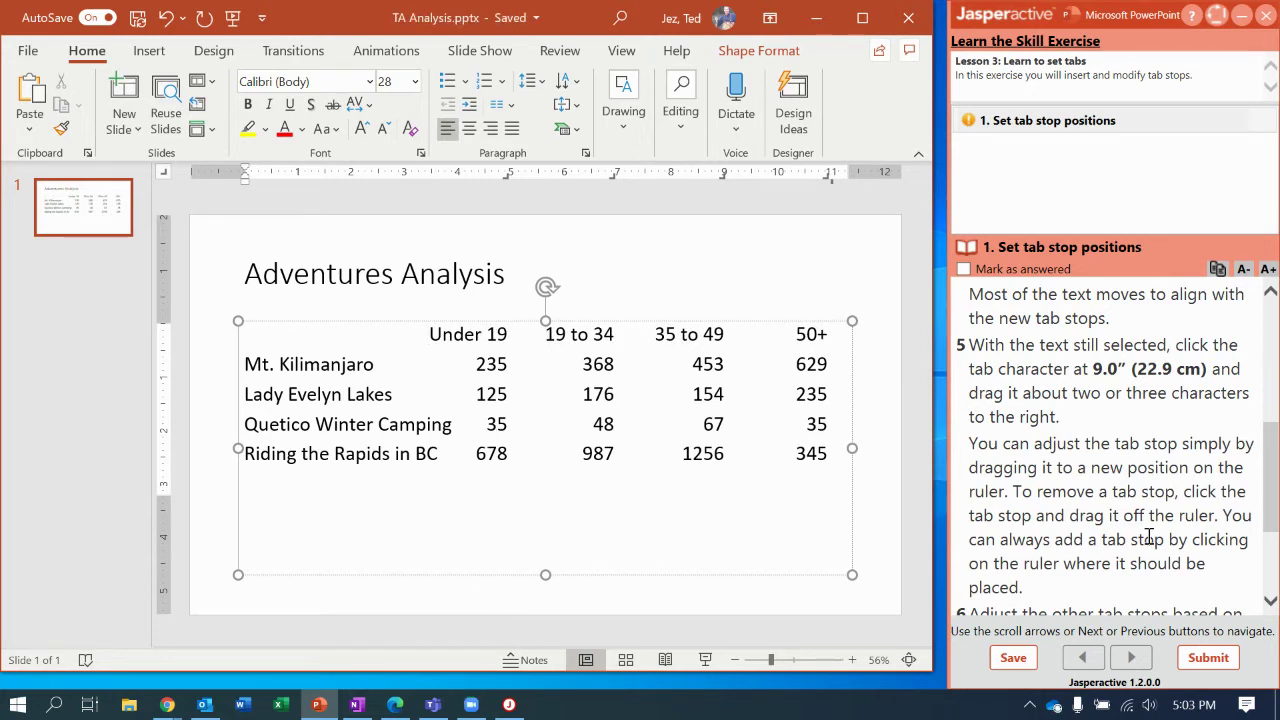
Add a right tab stop at about 9.75 inches to the heading line, and remove it from the ruler
{"action": "left_click_drag", "start_coordinate": [1257, 486], "coordinate": [1270, 535]}
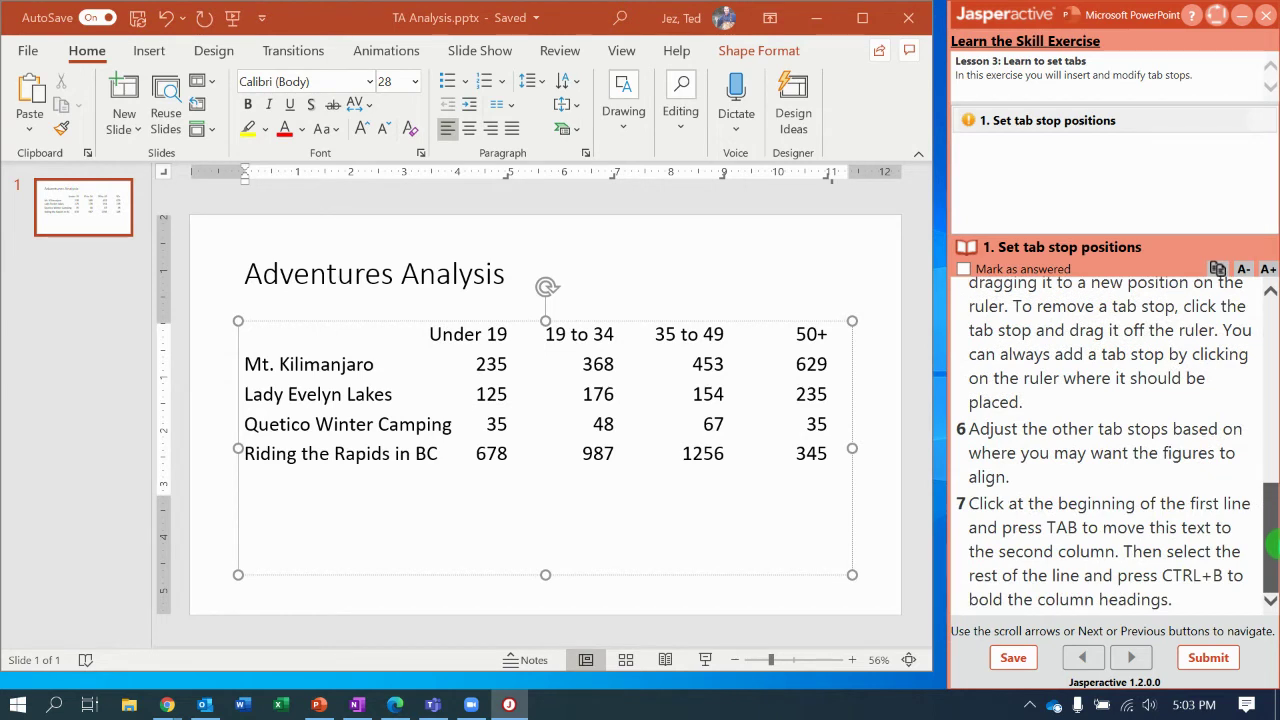
{"action": "left_click", "coordinate": [765, 178]}
{"action": "left_click", "coordinate": [765, 178]}
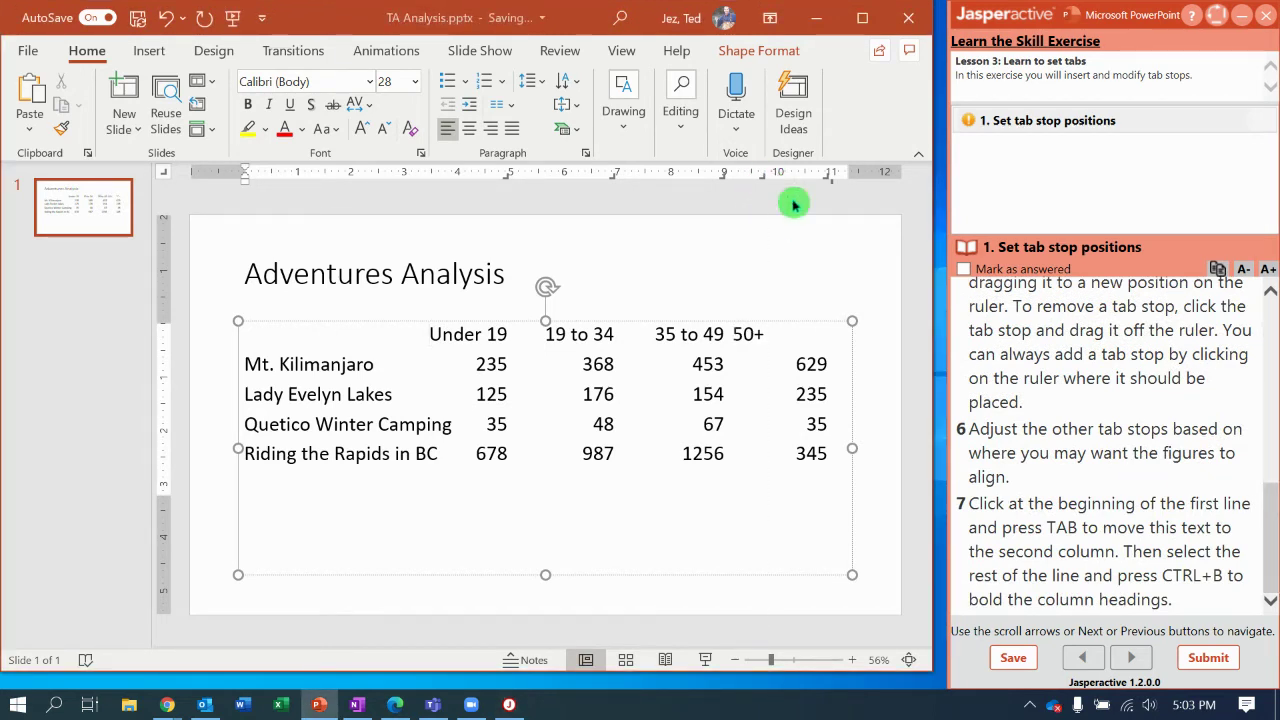
{"action": "left_click", "coordinate": [759, 177]}
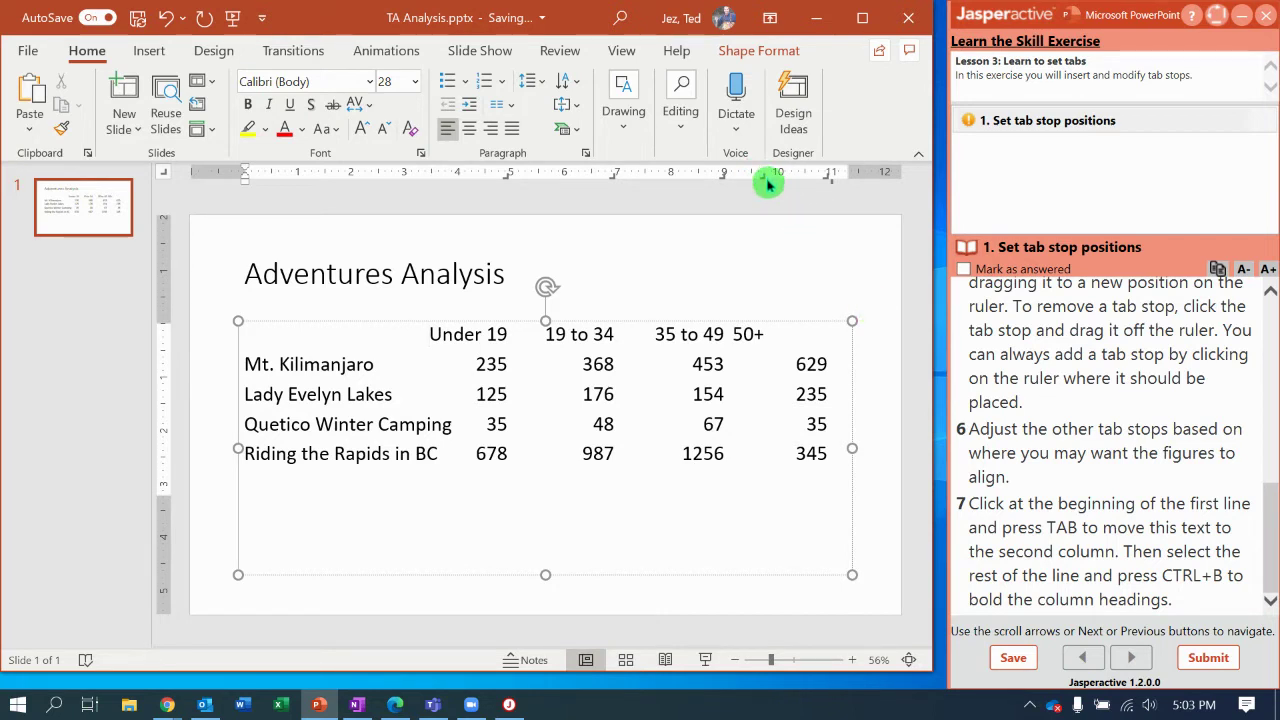
{"action": "left_click_drag", "start_coordinate": [763, 178], "coordinate": [821, 236]}
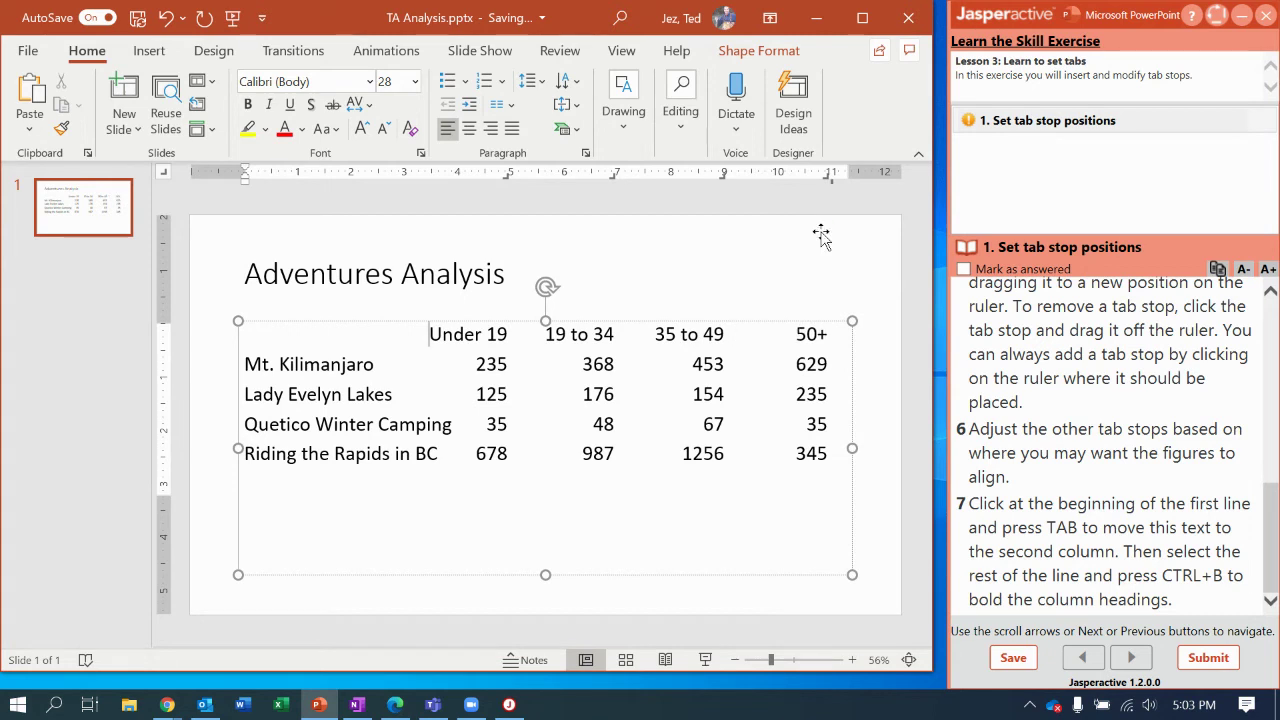
Make the column headings from "Under 19" to "50+" in the first line bold
{"action": "left_click", "coordinate": [1272, 509]}
{"action": "left_click_drag", "start_coordinate": [833, 330], "coordinate": [430, 332]}
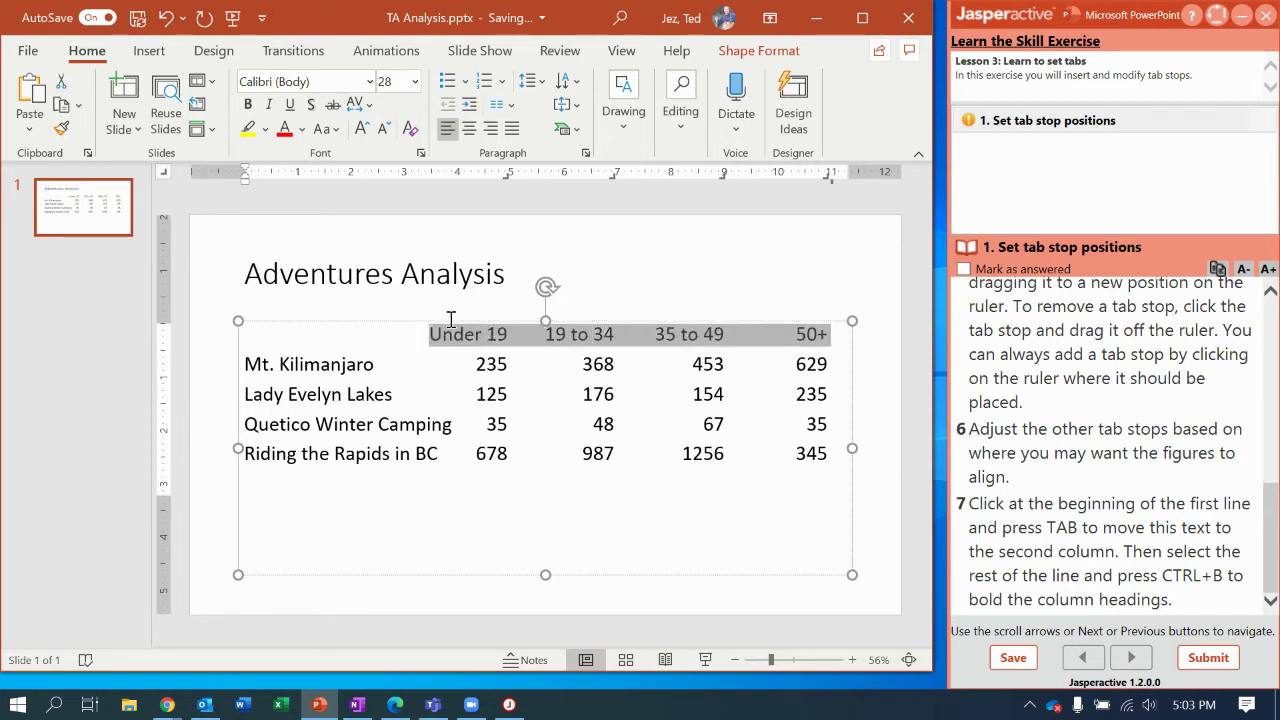
{"action": "left_click", "coordinate": [444, 289]}
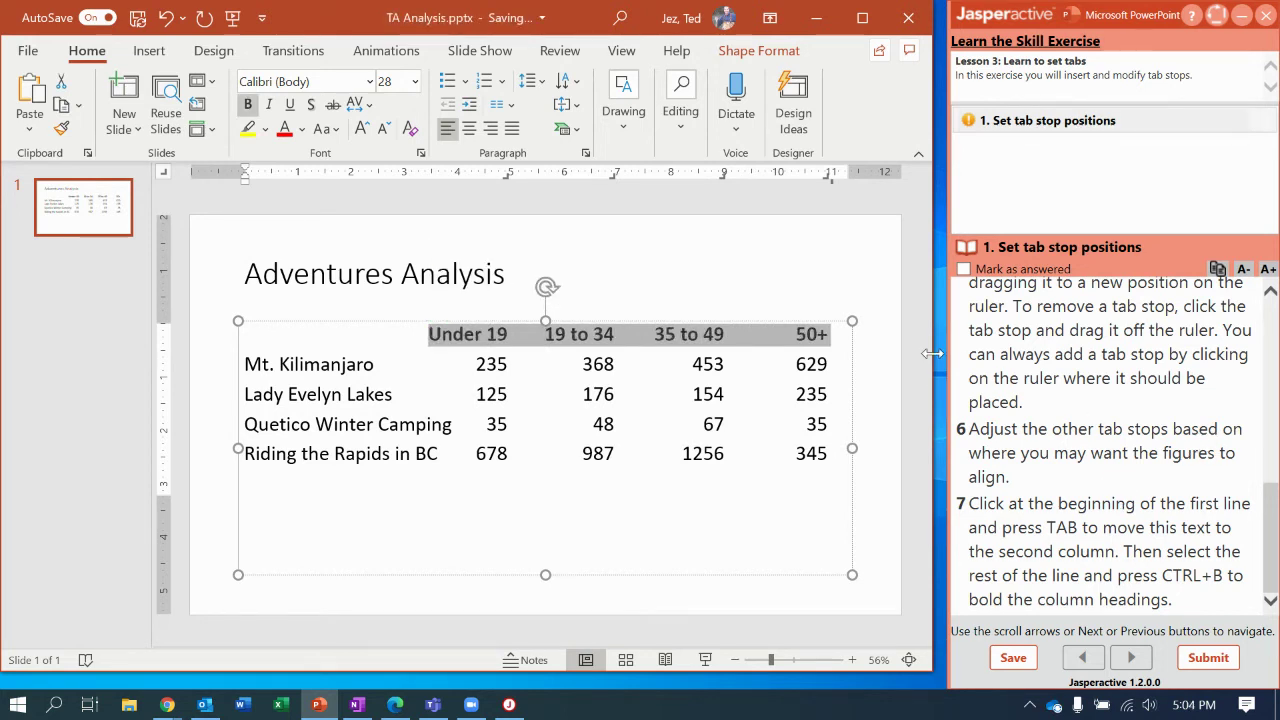
{"action": "left_click", "coordinate": [604, 395]}
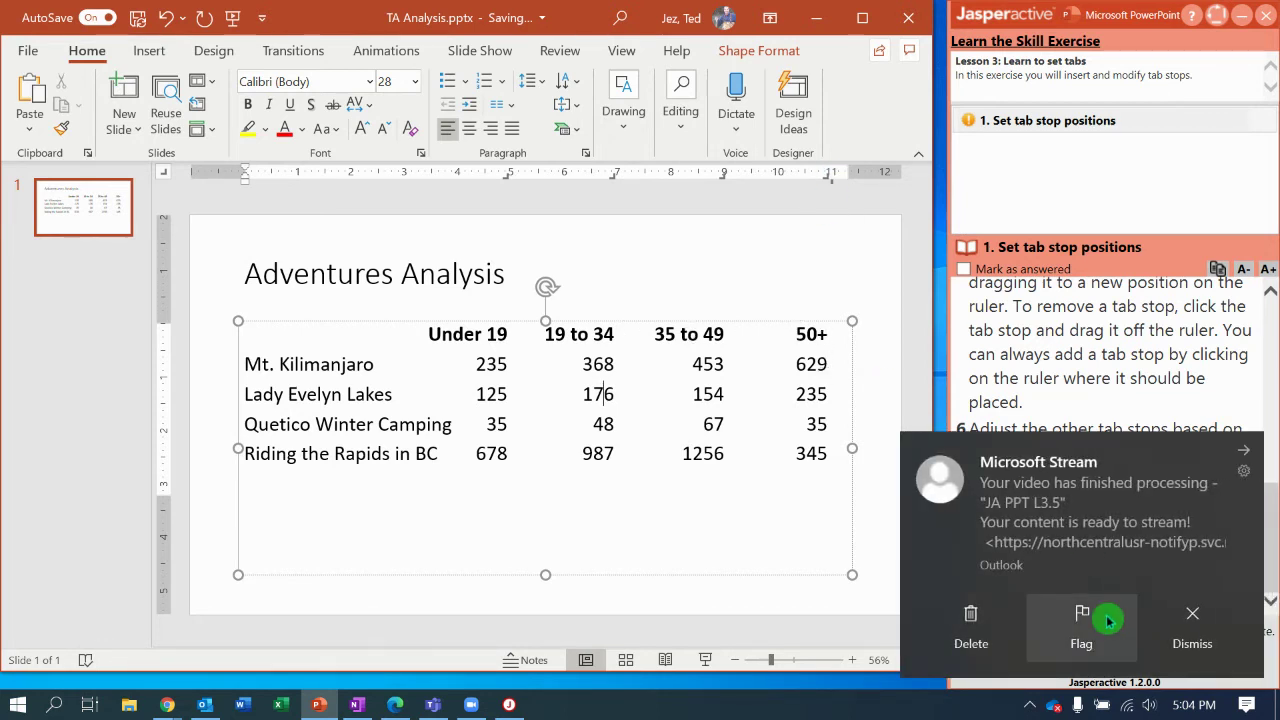
Dismiss the mail notification and move the last tab stop of the Lady Evelyn Lakes line to about 10 inches
{"action": "left_click", "coordinate": [1220, 638]}
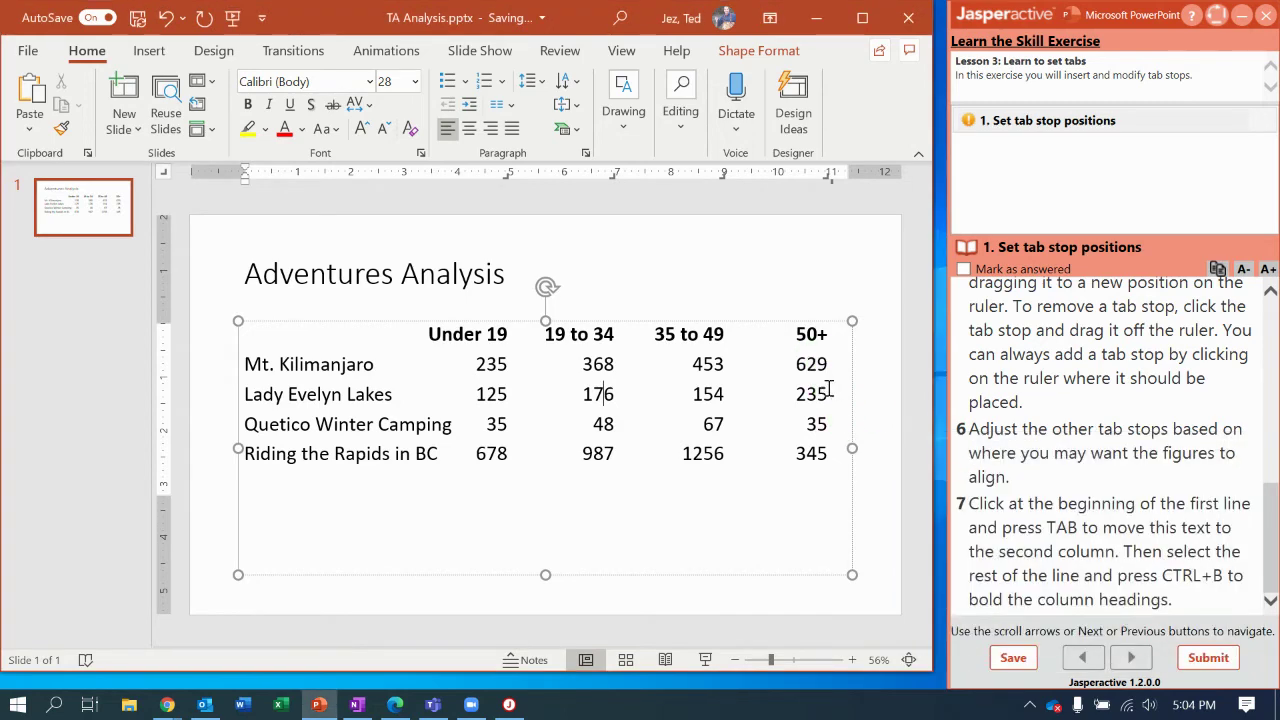
{"action": "left_click", "coordinate": [831, 185]}
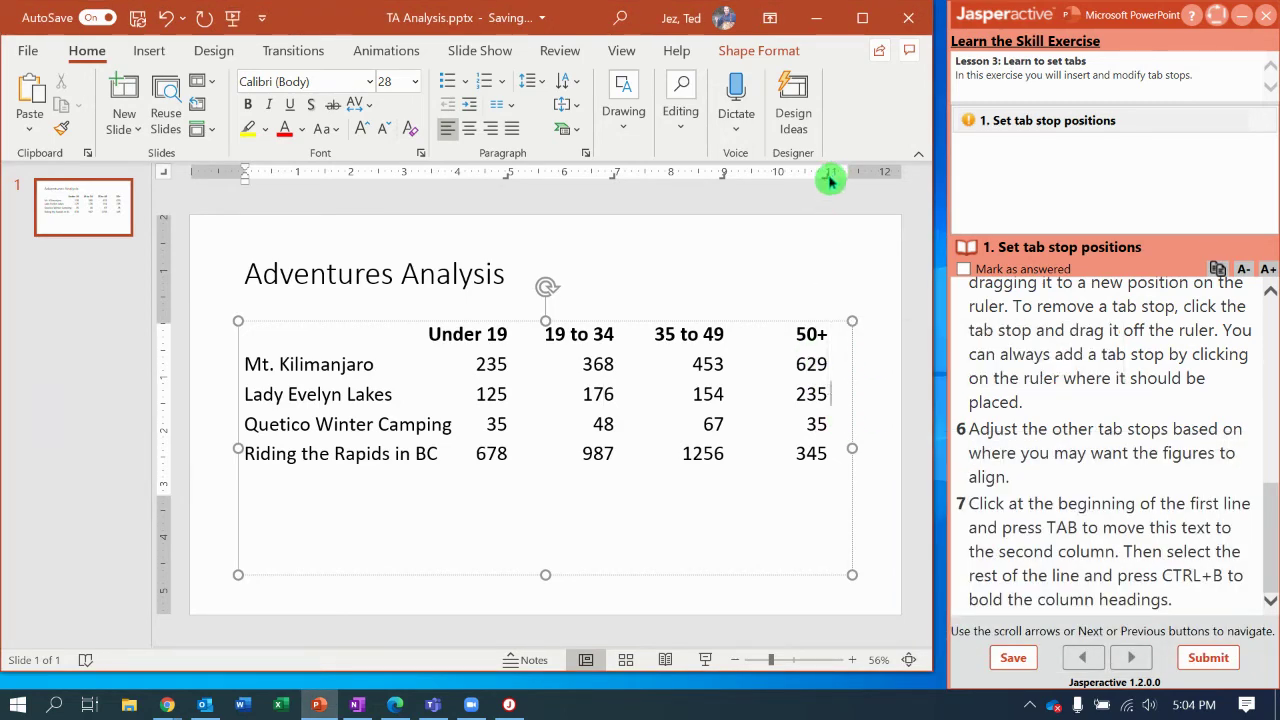
{"action": "left_click_drag", "start_coordinate": [826, 179], "coordinate": [782, 184]}
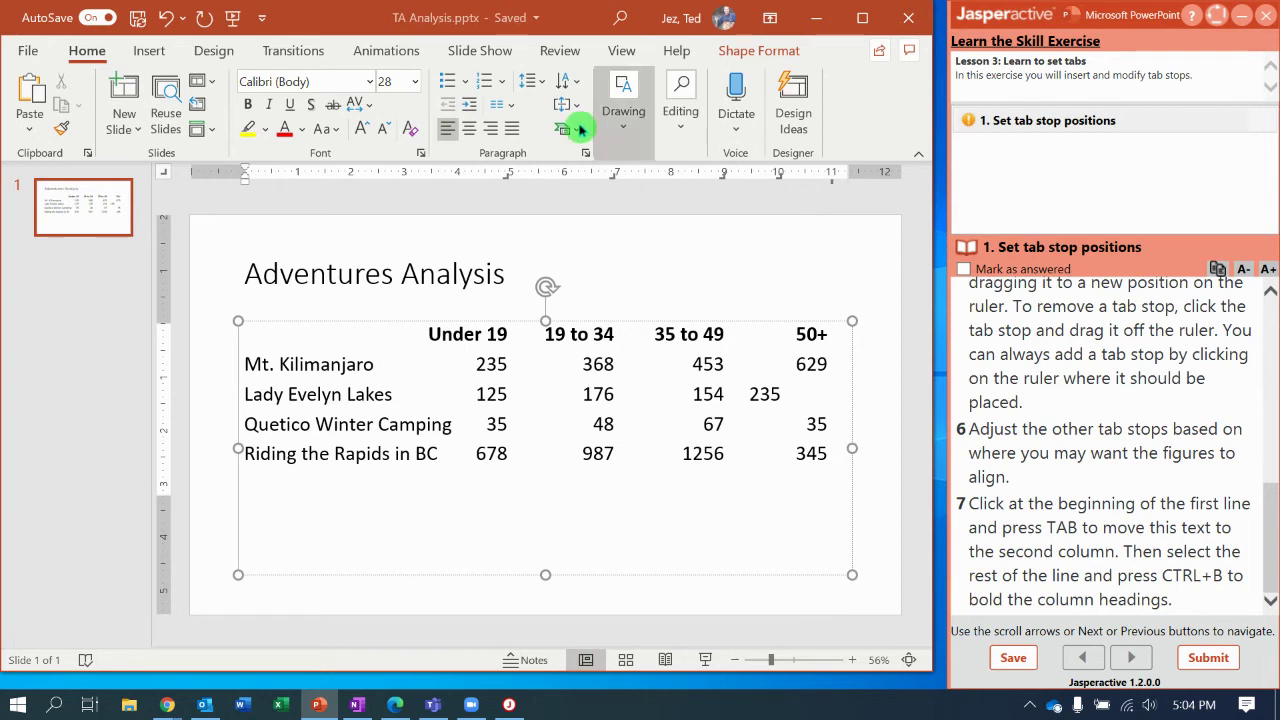
Undo the last tab stop move on the Lady Evelyn Lakes line, and move the last tab stop of all five lines to about 10.7 inches
{"action": "left_click", "coordinate": [168, 18]}
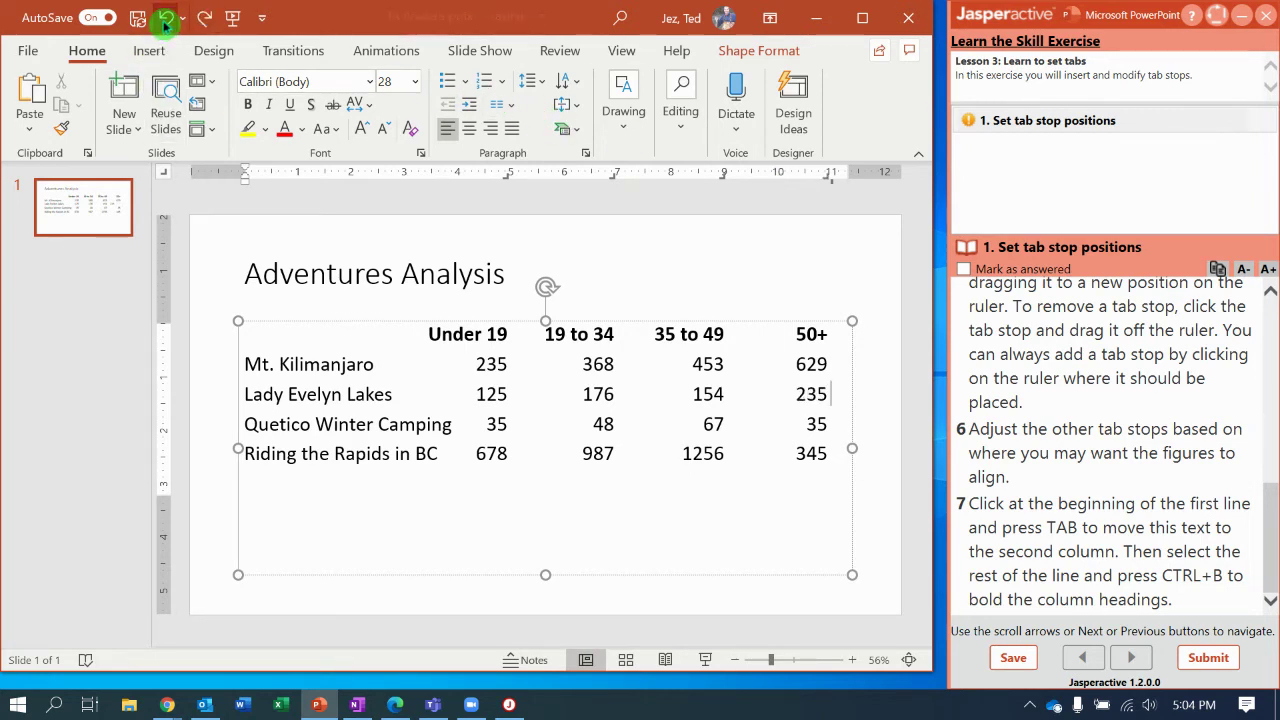
{"action": "left_click_drag", "start_coordinate": [822, 453], "coordinate": [394, 330]}
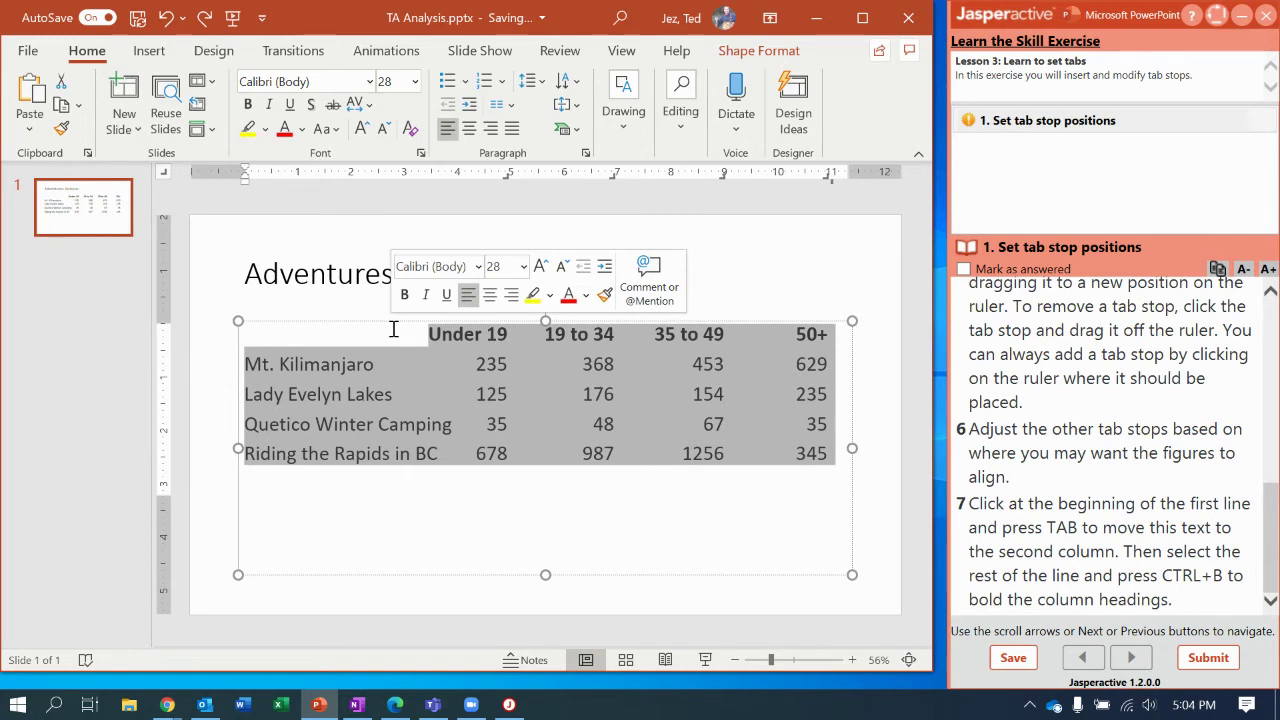
{"action": "left_click", "coordinate": [826, 183]}
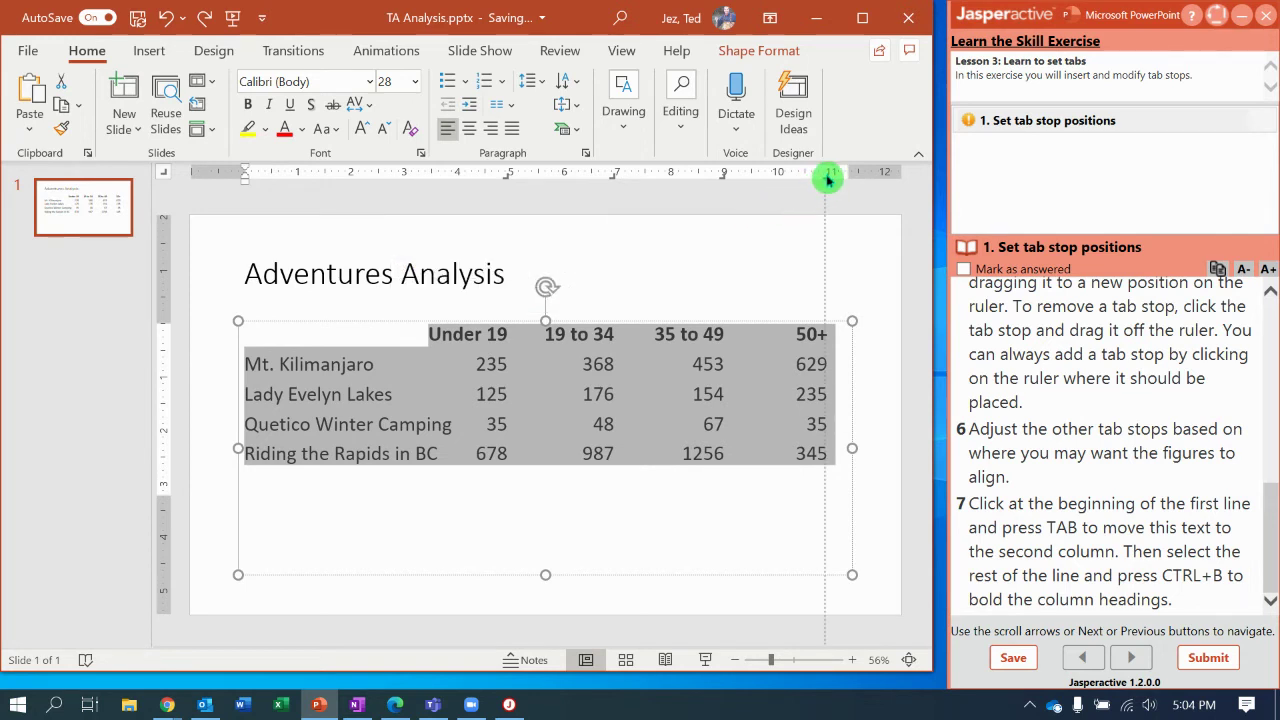
{"action": "left_click_drag", "start_coordinate": [828, 180], "coordinate": [834, 177]}
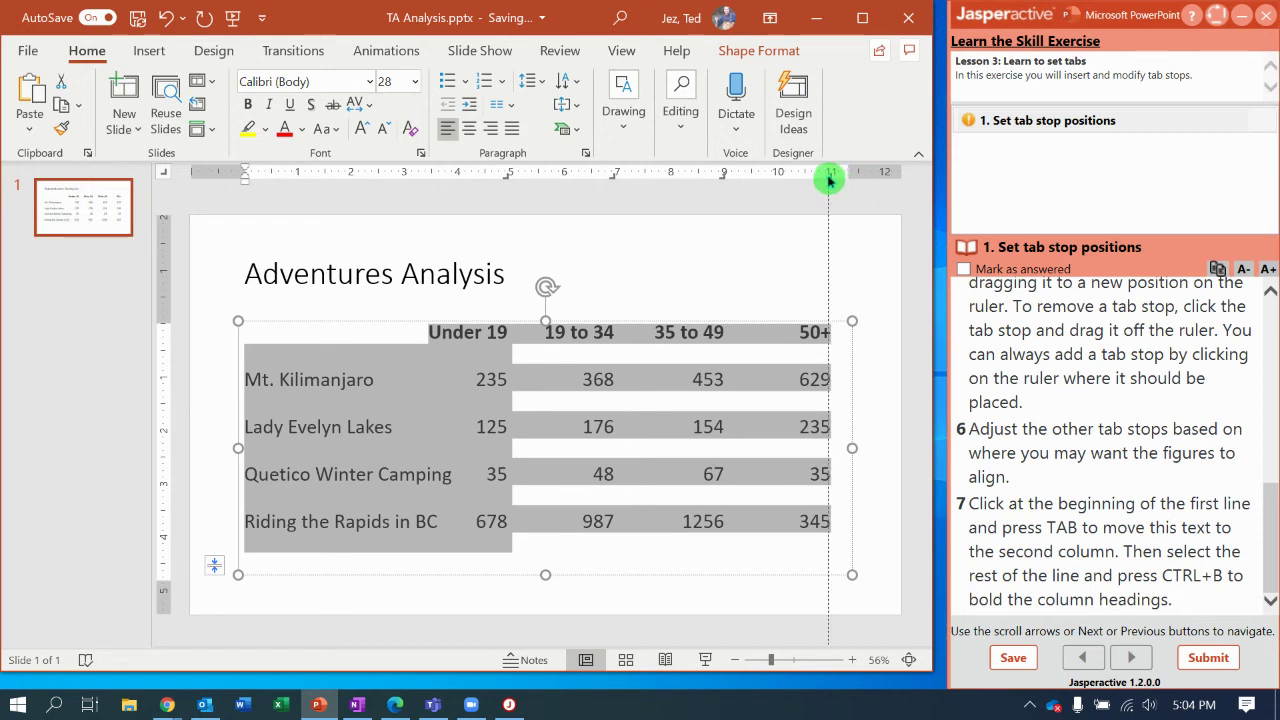
{"action": "left_click_drag", "start_coordinate": [828, 180], "coordinate": [819, 177]}
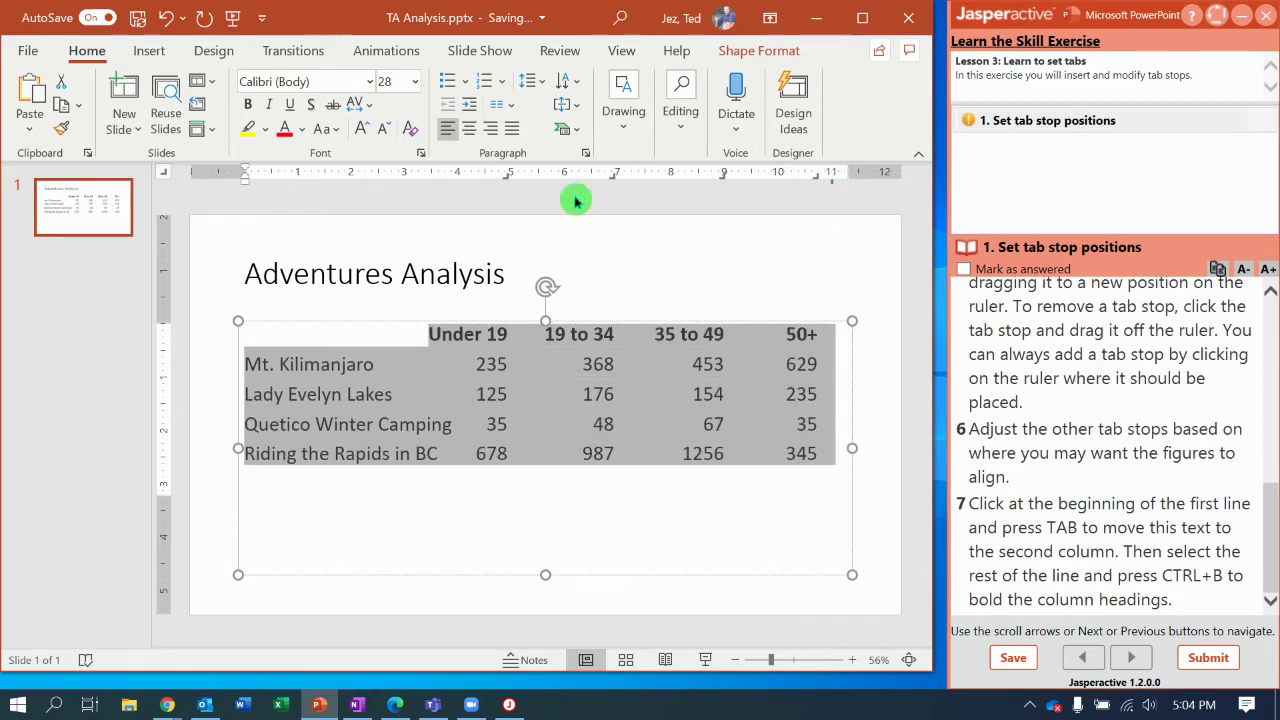
Move the first three right tab stops of all five lines to about 5.4, 7.4 and 9.4 inches
{"action": "left_click_drag", "start_coordinate": [510, 180], "coordinate": [534, 180]}
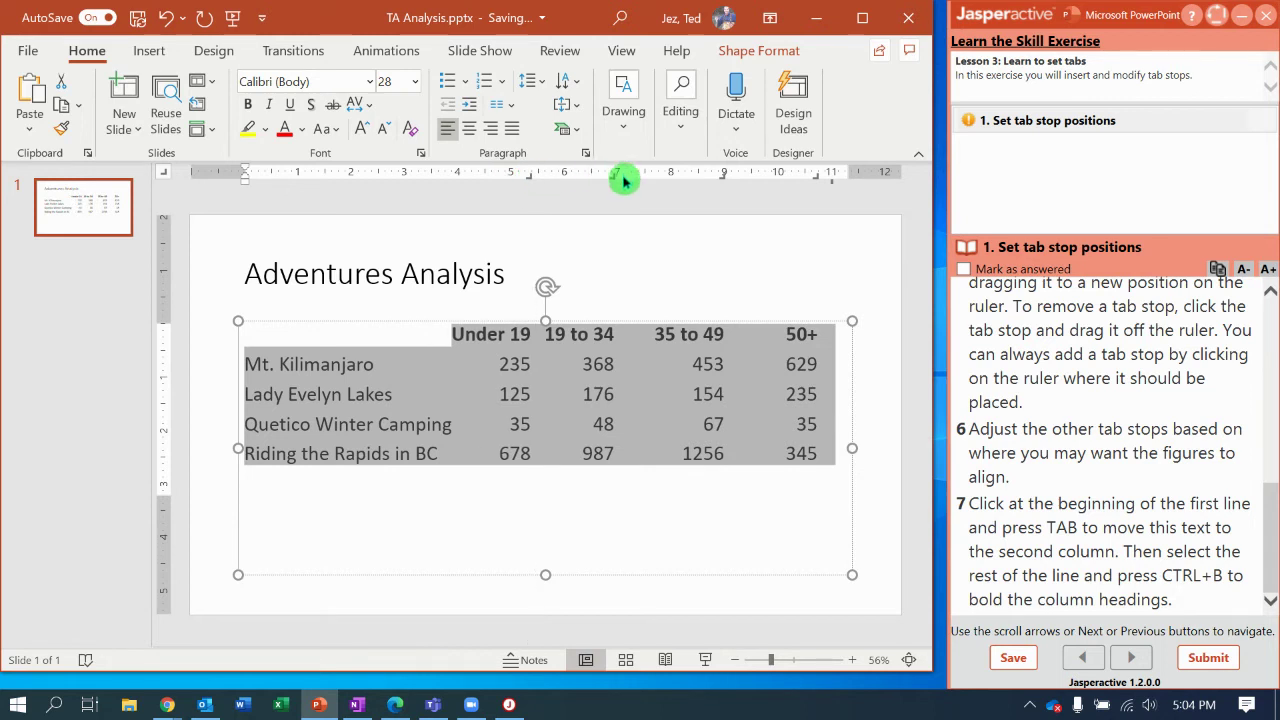
{"action": "left_click_drag", "start_coordinate": [617, 178], "coordinate": [626, 178]}
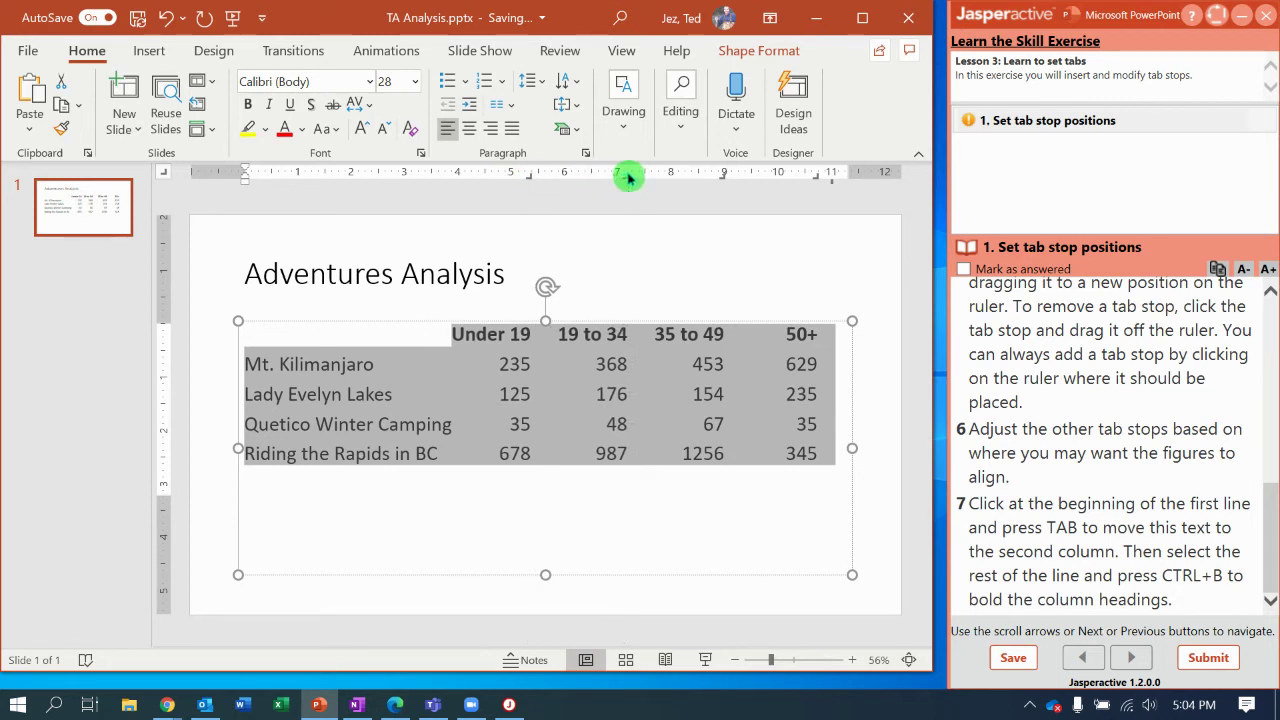
{"action": "left_click_drag", "start_coordinate": [725, 180], "coordinate": [749, 180]}
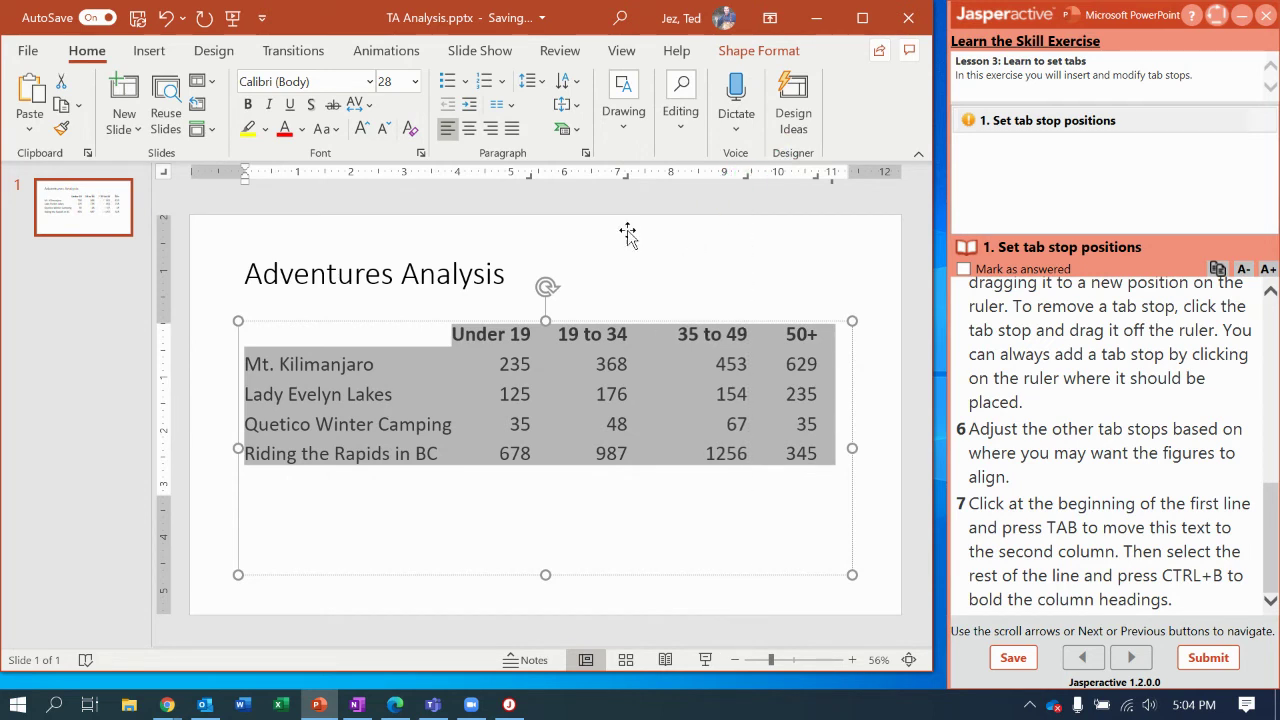
{"action": "left_click_drag", "start_coordinate": [632, 177], "coordinate": [641, 180]}
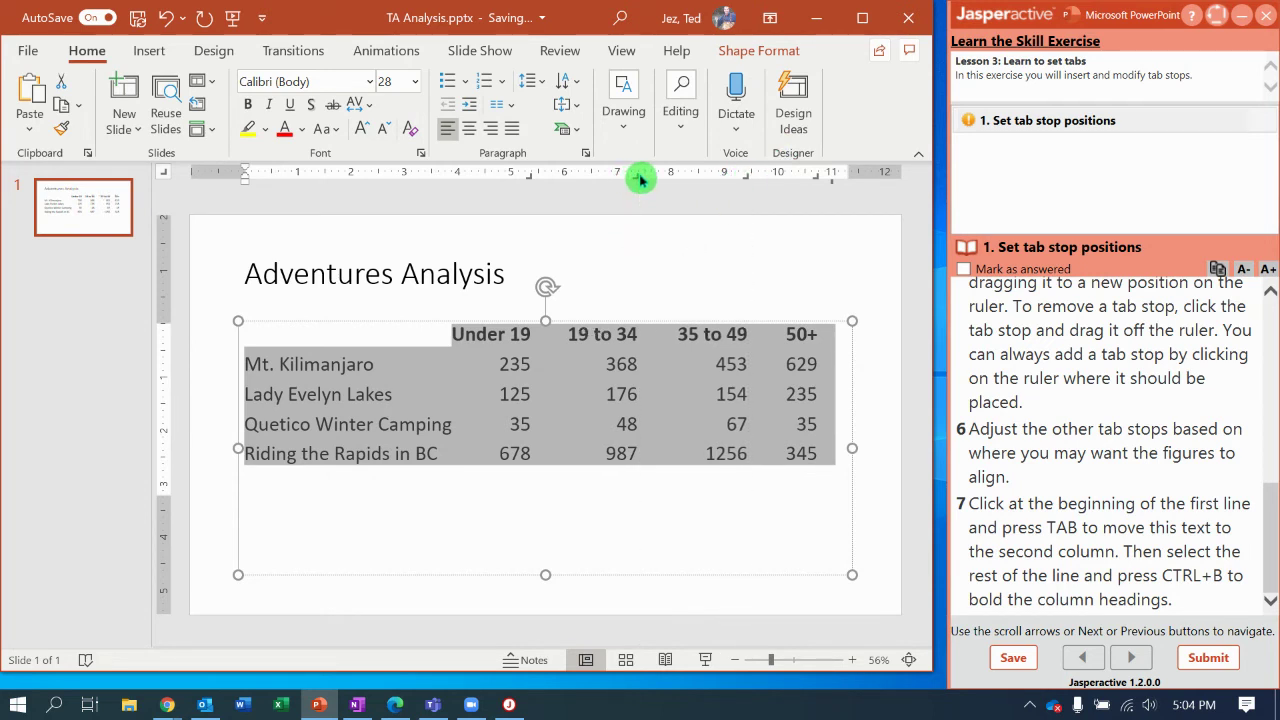
{"action": "left_click", "coordinate": [828, 338]}
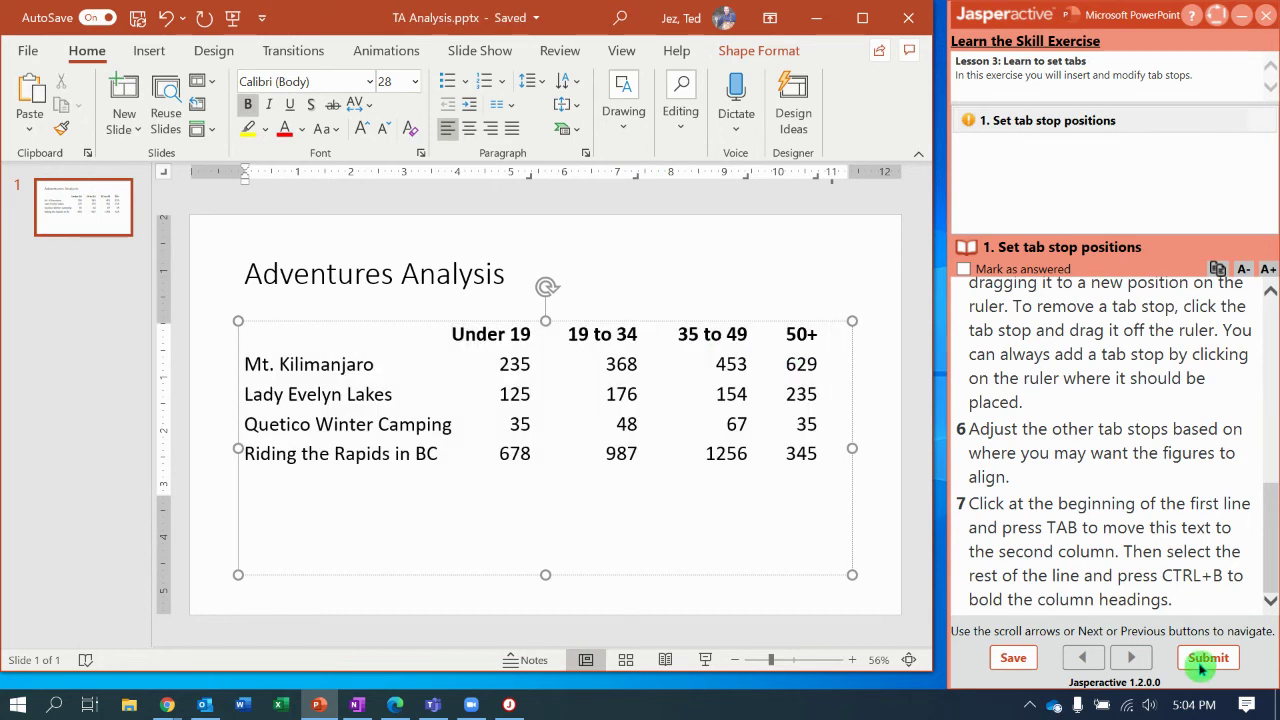
Submit the Jasperactive exercise results for scoring and check the Setting Tabs entry in the Lesson 3 learning path
{"action": "left_click", "coordinate": [1272, 545]}
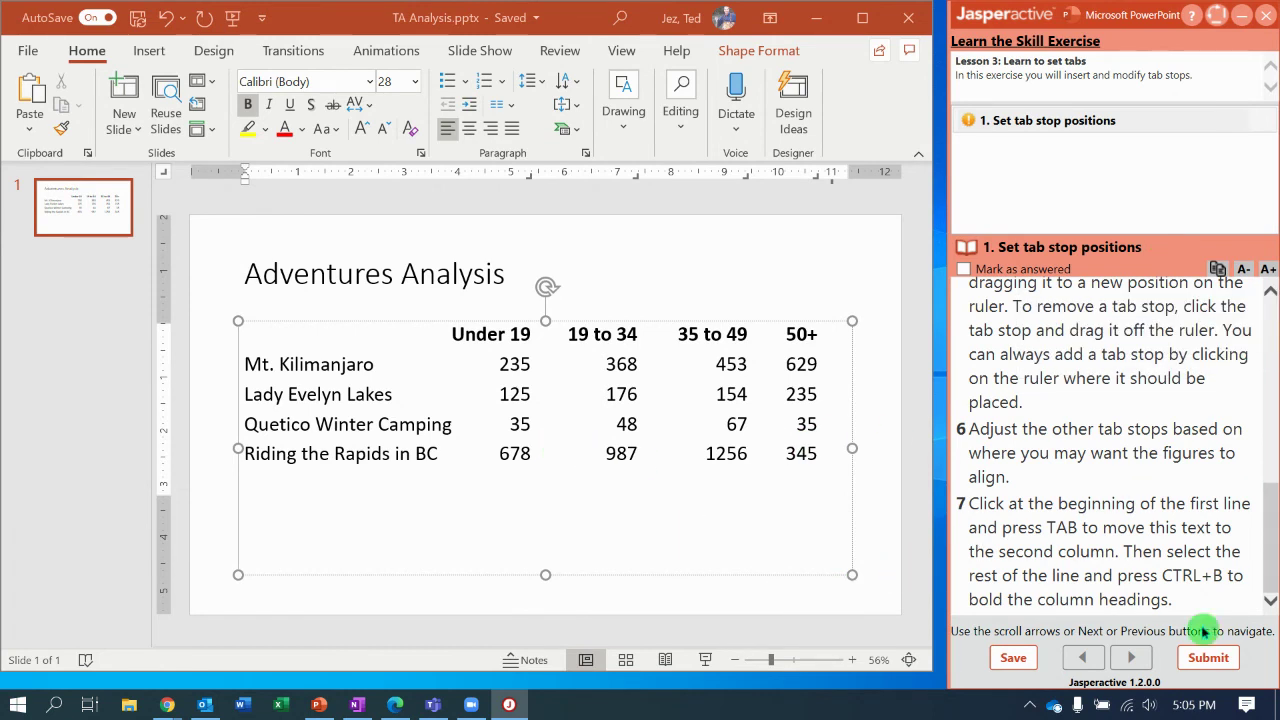
{"action": "left_click", "coordinate": [1208, 659]}
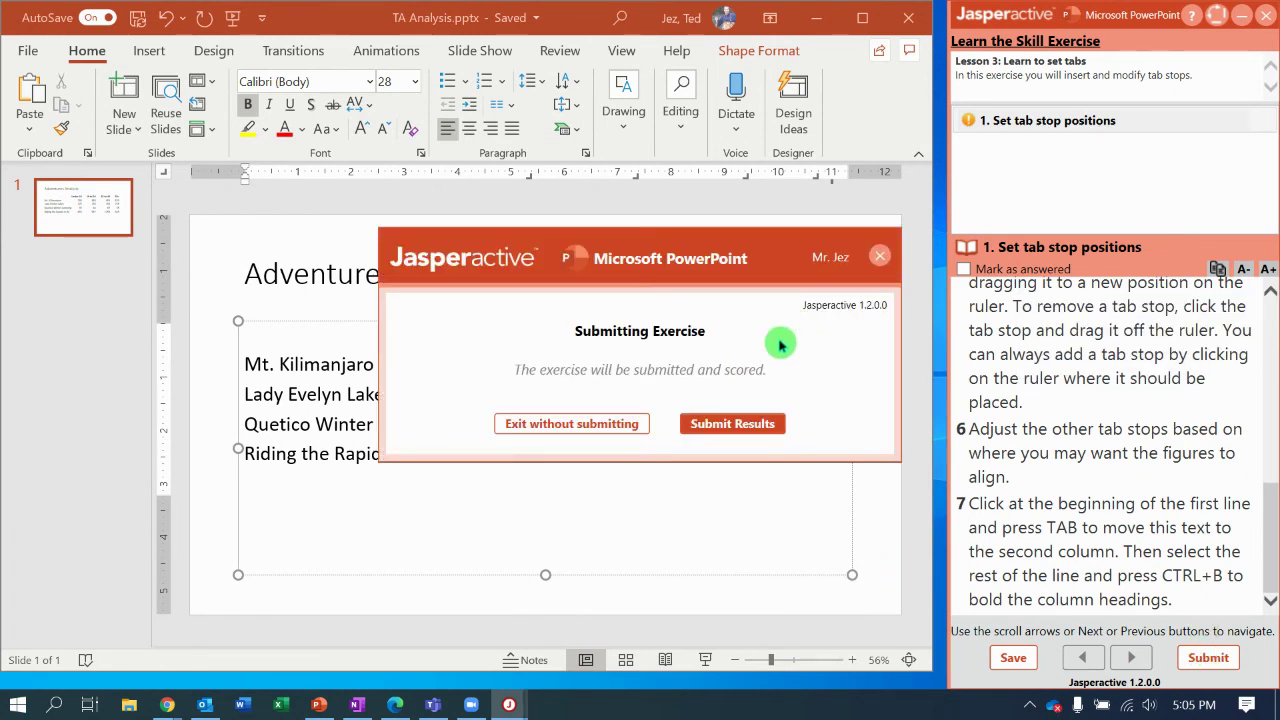
{"action": "left_click", "coordinate": [740, 423]}
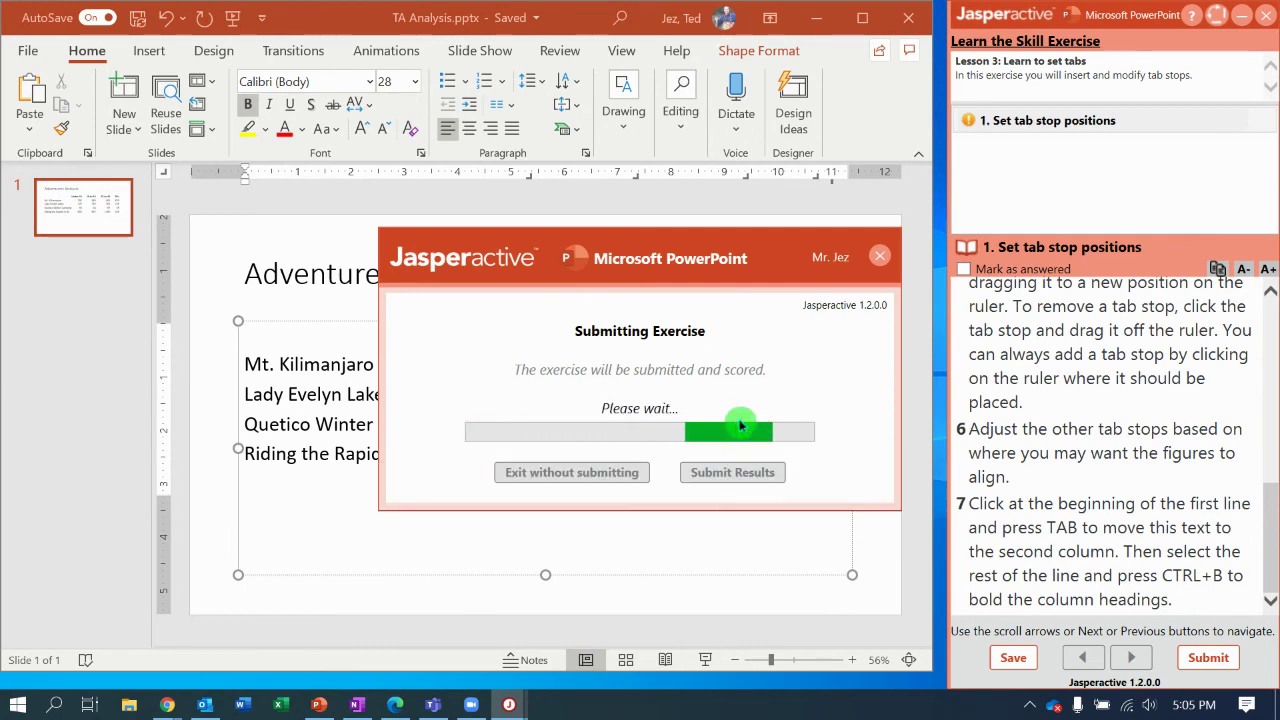
{"action": "left_click", "coordinate": [884, 204]}
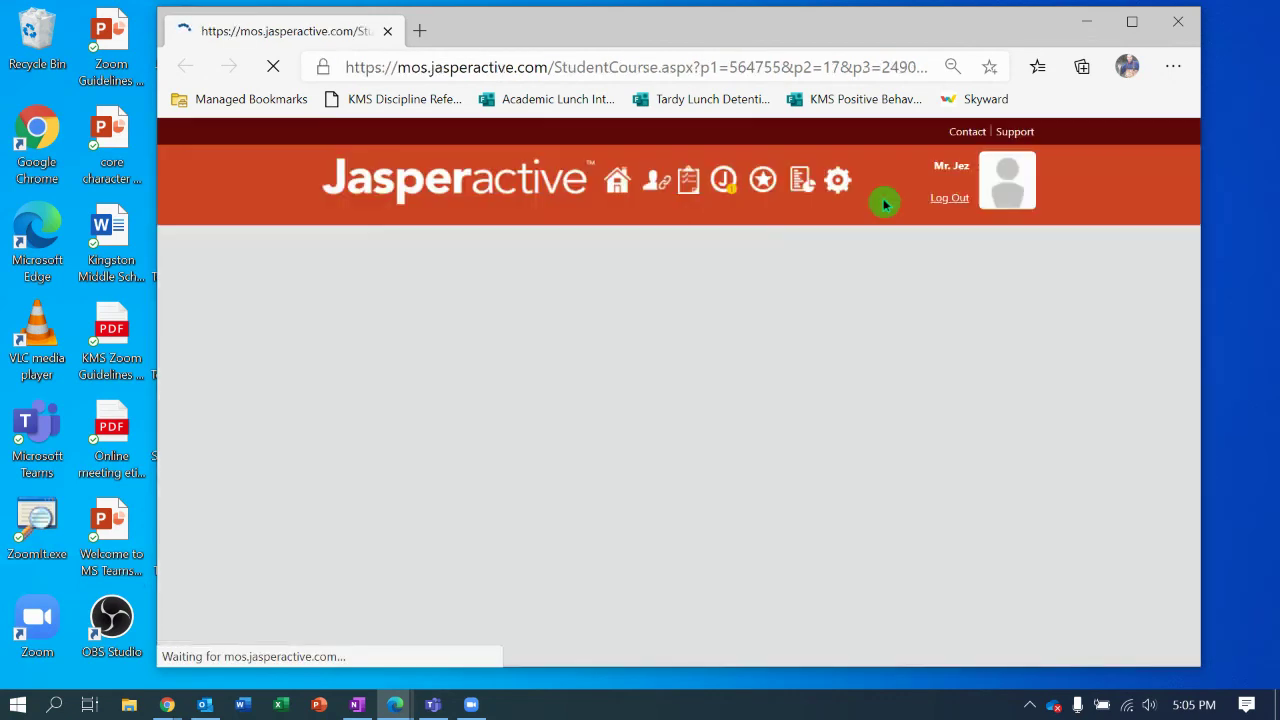
{"action": "scroll", "coordinate": [884, 205], "scroll_direction": "down", "scroll_amount": 1}
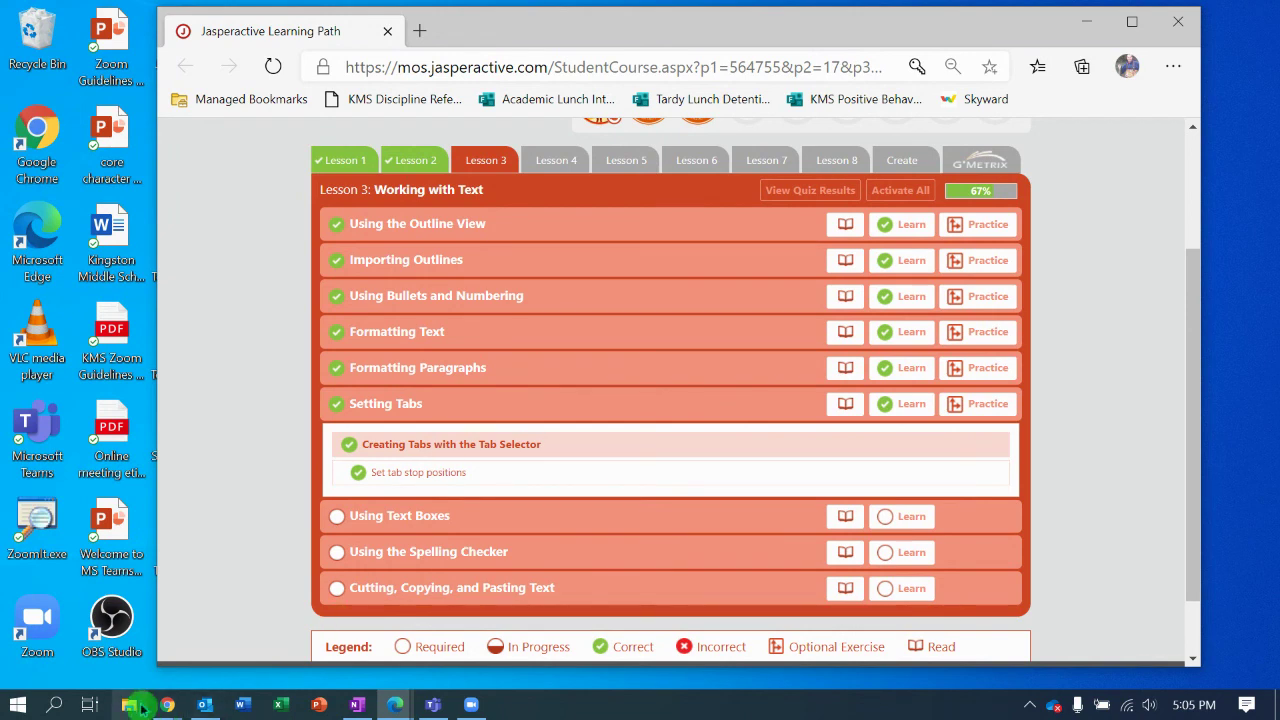
{"action": "left_click", "coordinate": [172, 706]}
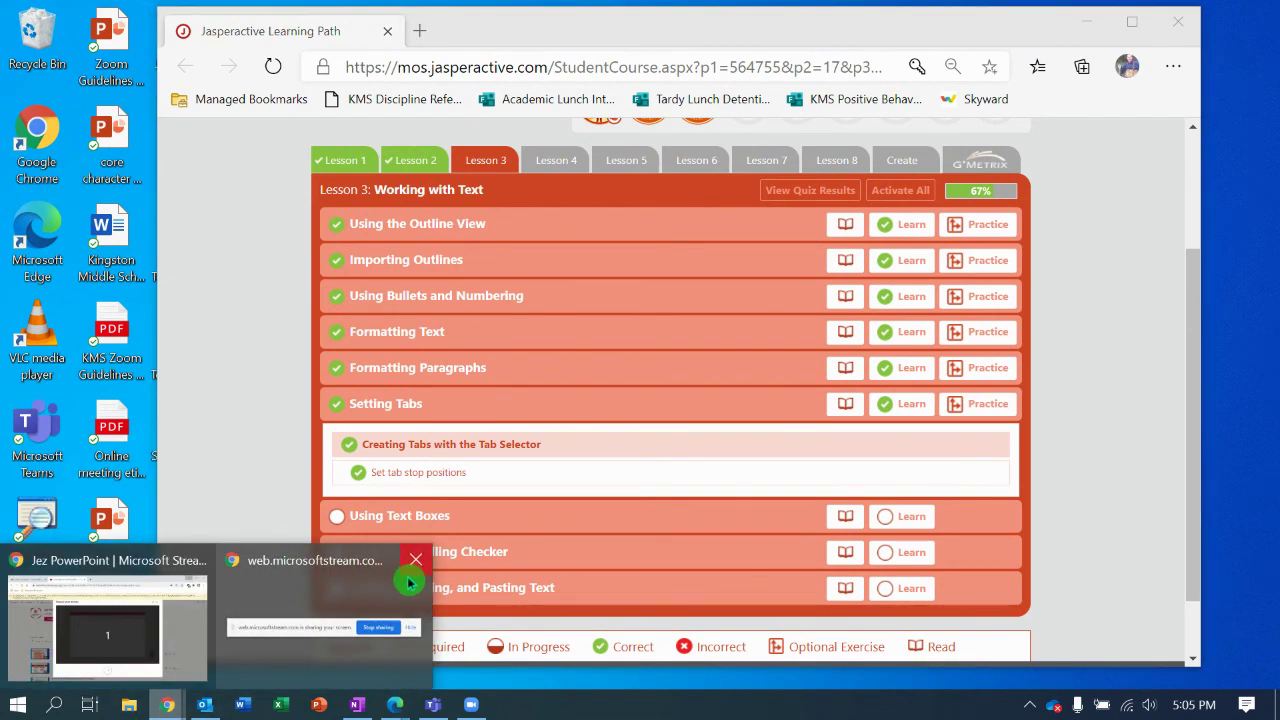
{"action": "mouse_move", "coordinate": [379, 630]}
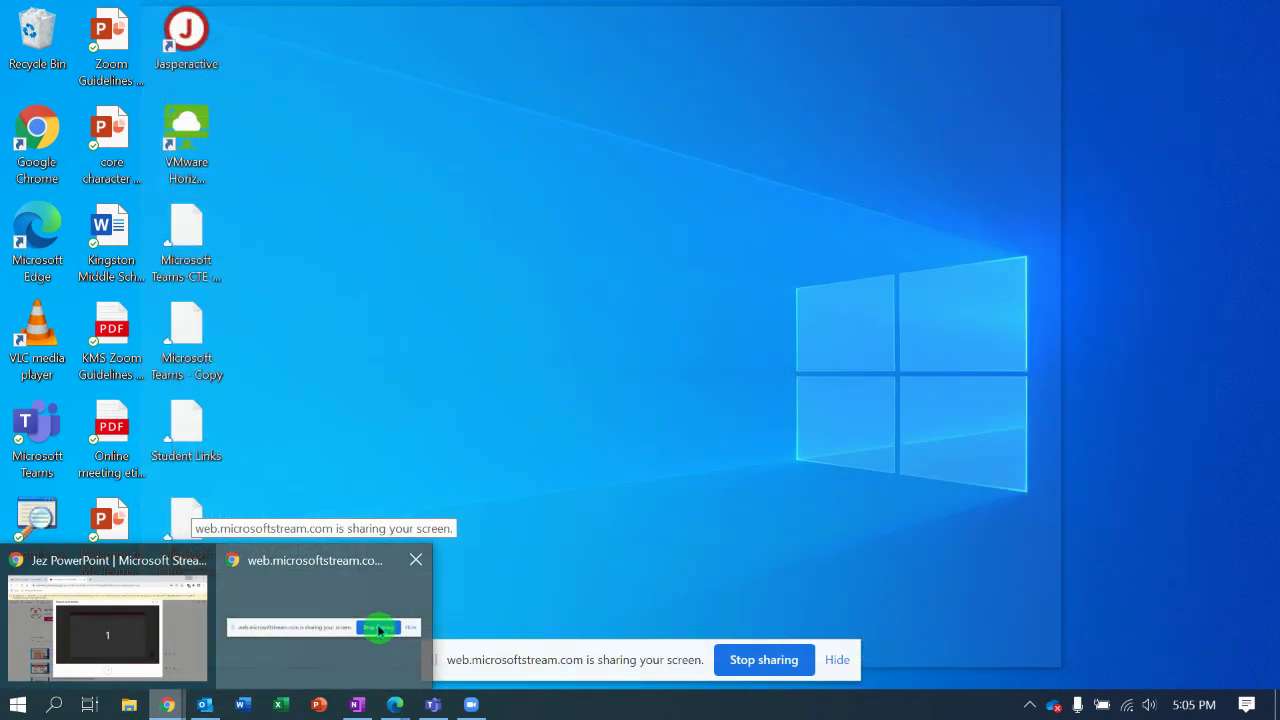